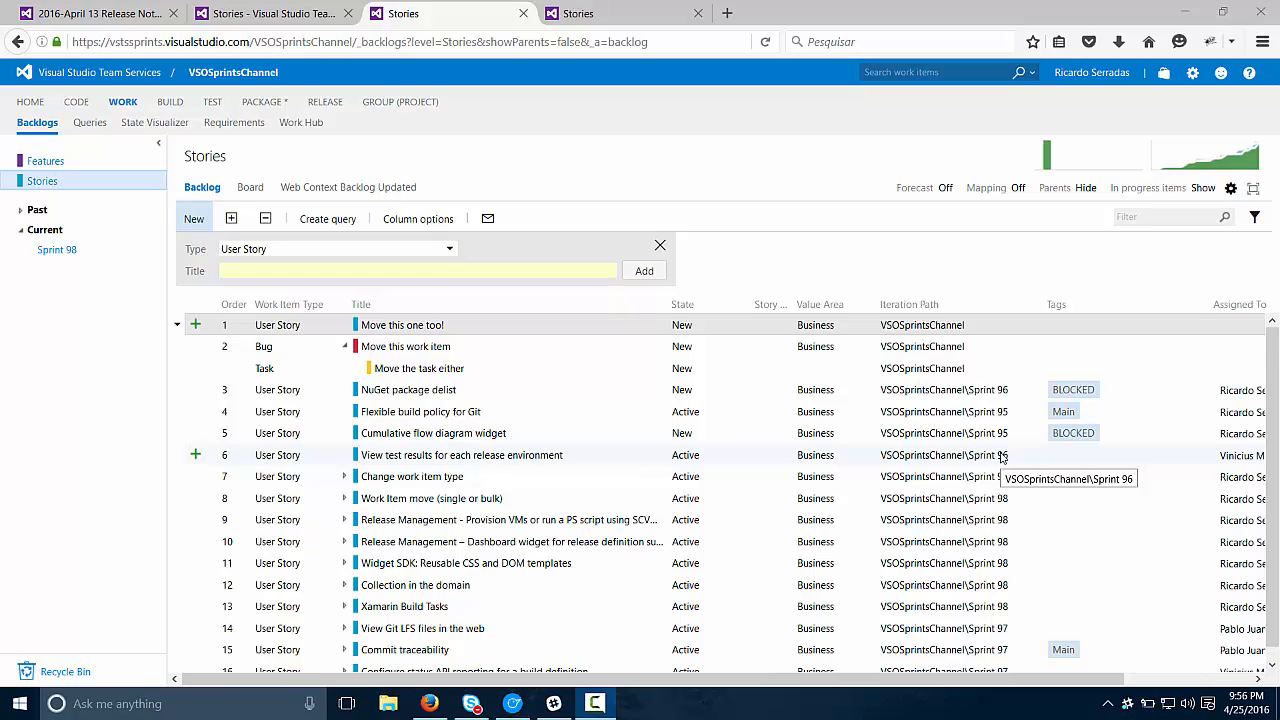
Step: Examine the first backlog items and the child task under the bug "Move this work item"
left_click(343, 347)
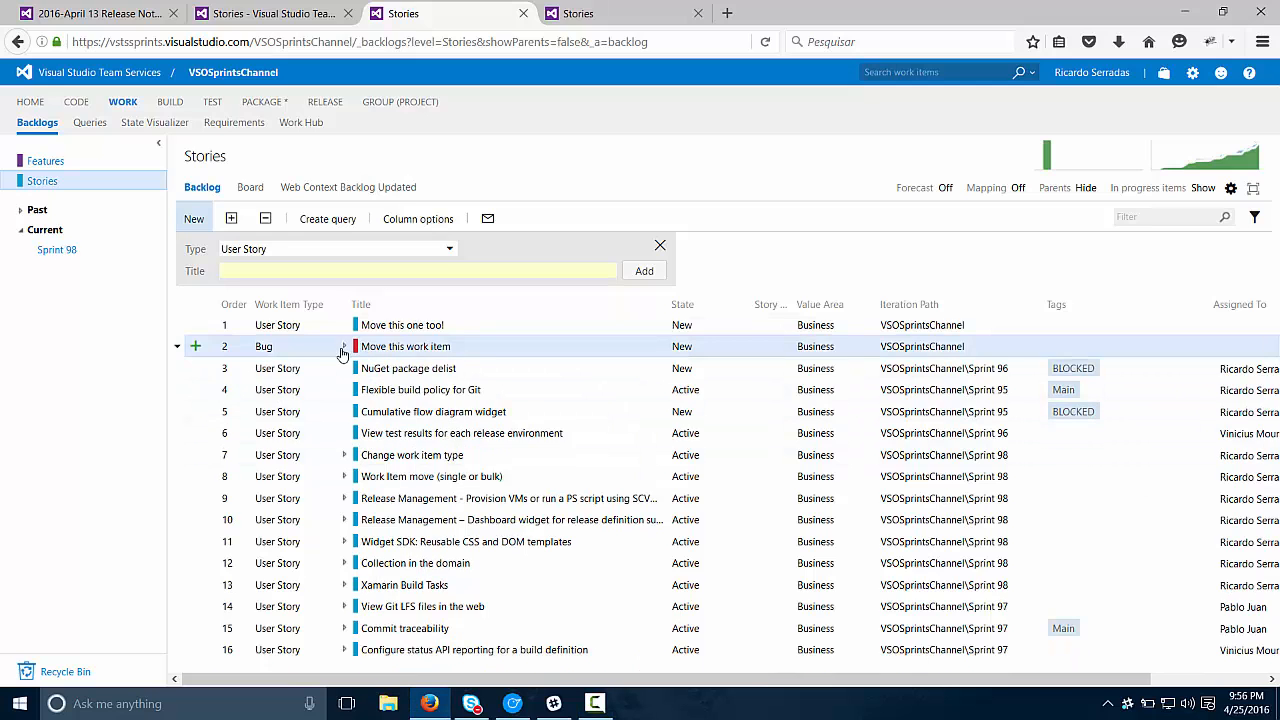
left_click(410, 334)
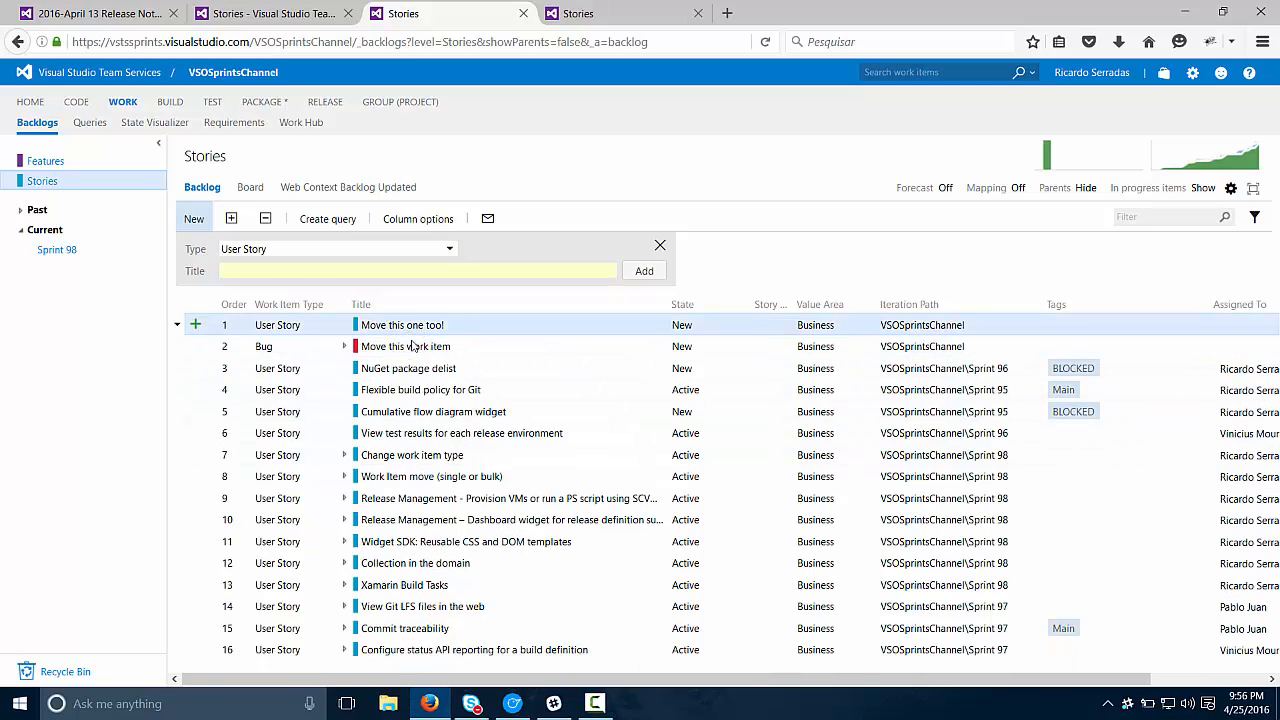
left_click(412, 342)
left_click(407, 334)
key("Down")
key("Right")
key("Left")
key("Up")
key("Down")
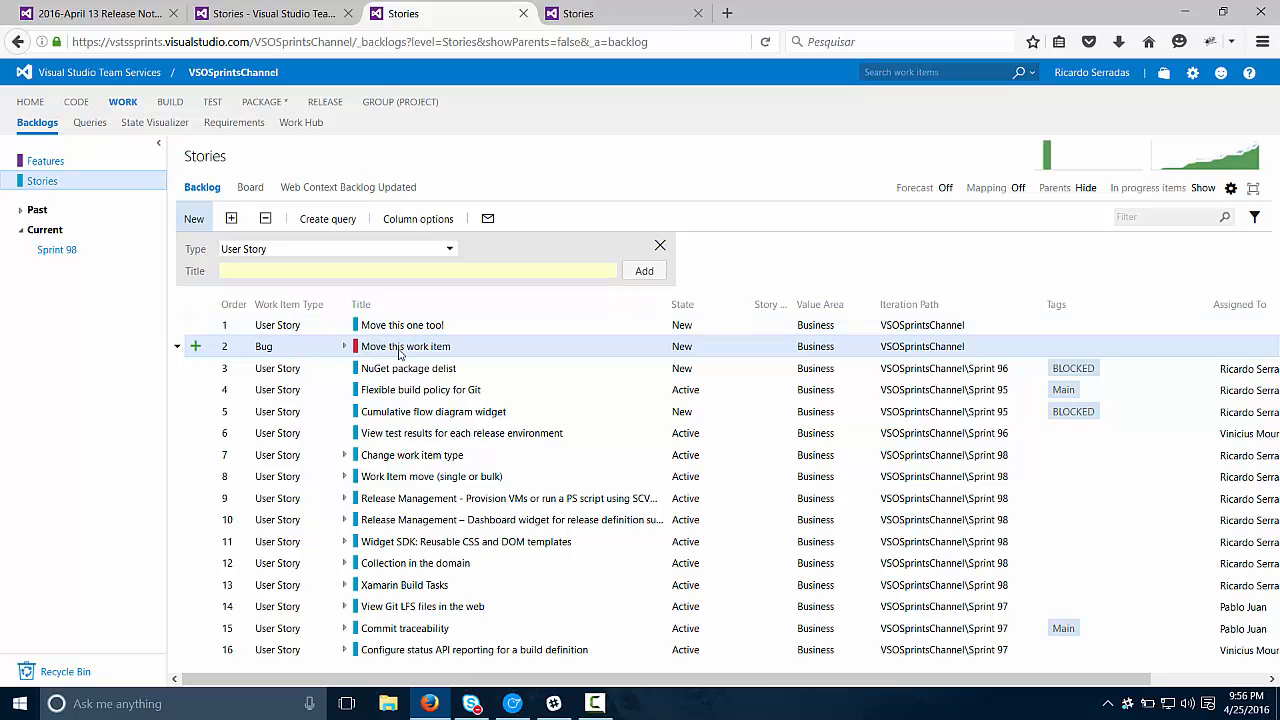
left_click(344, 346)
left_click(405, 370)
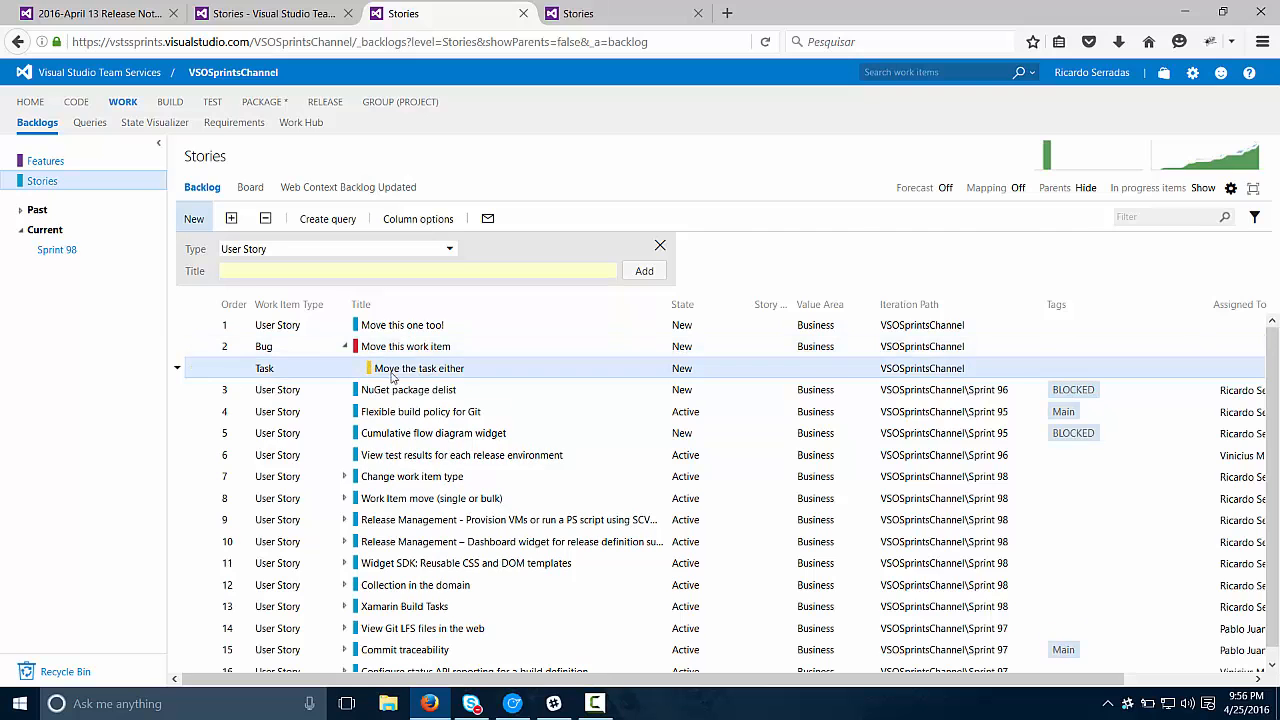
left_click(345, 347)
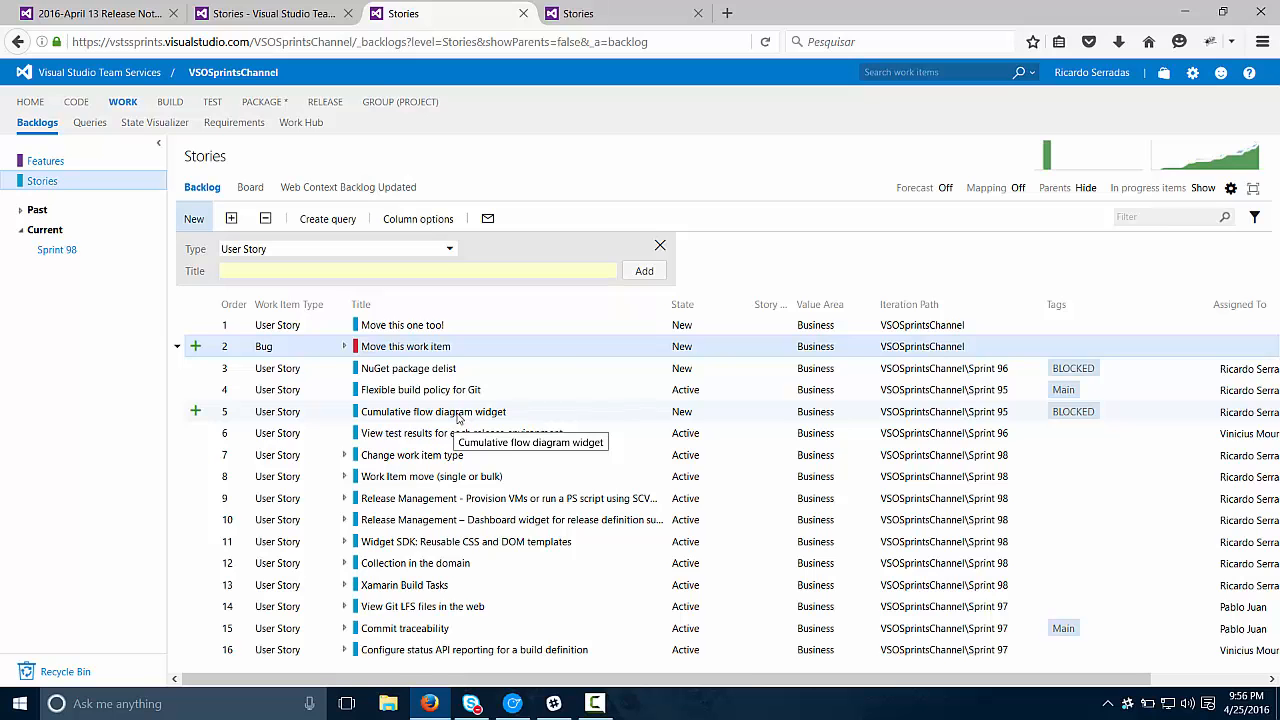
Step: Move the bug "Move this work item" to the team project AgileTest as type Bug and refresh the backlog
right_click(433, 350)
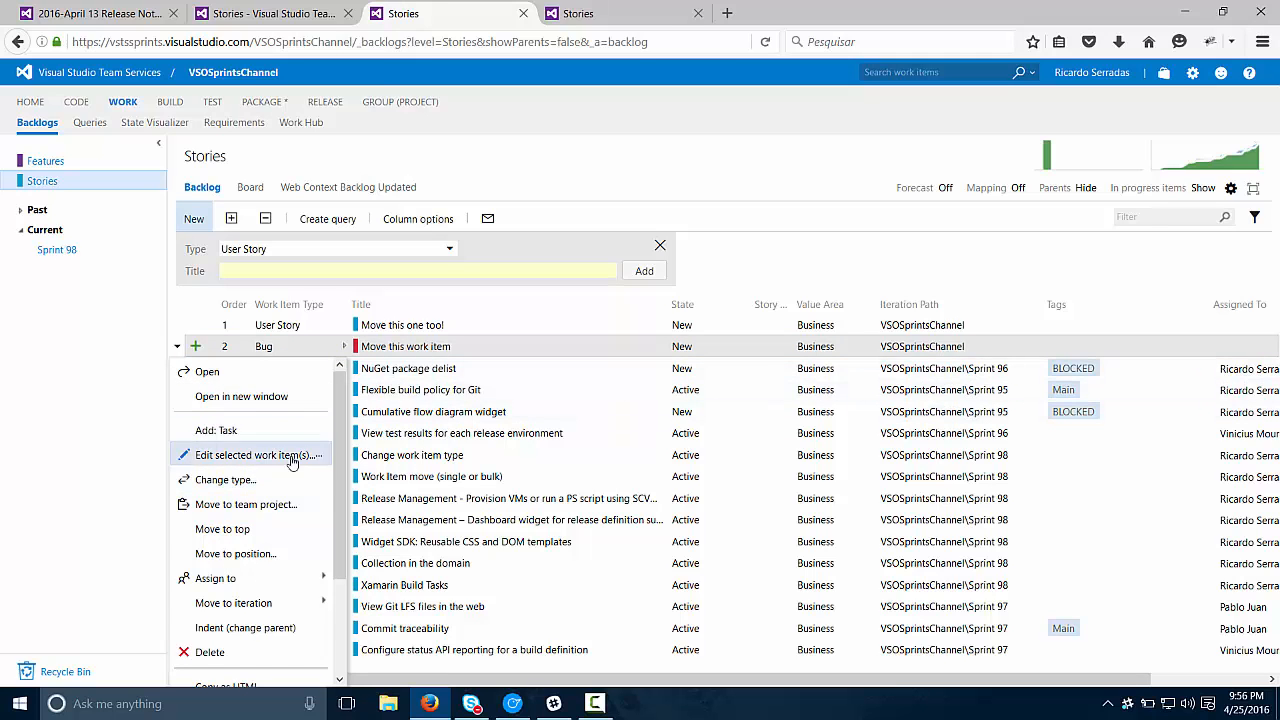
left_click(286, 512)
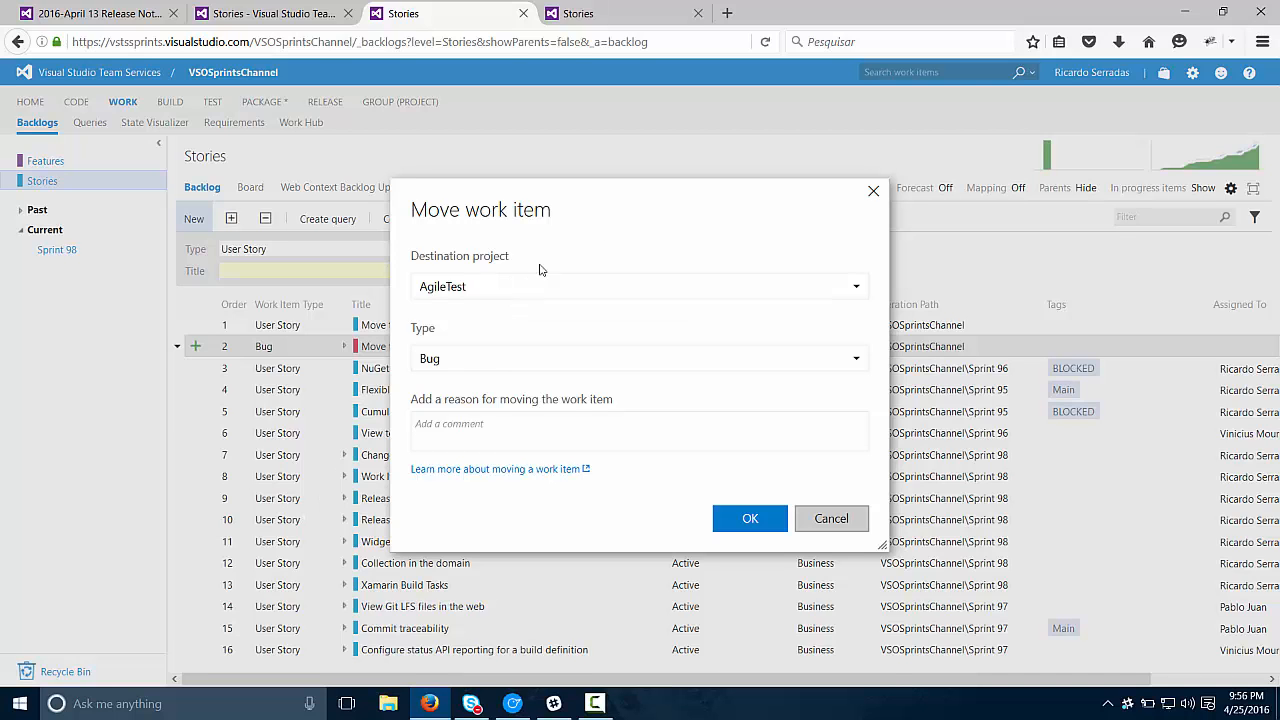
left_click(857, 290)
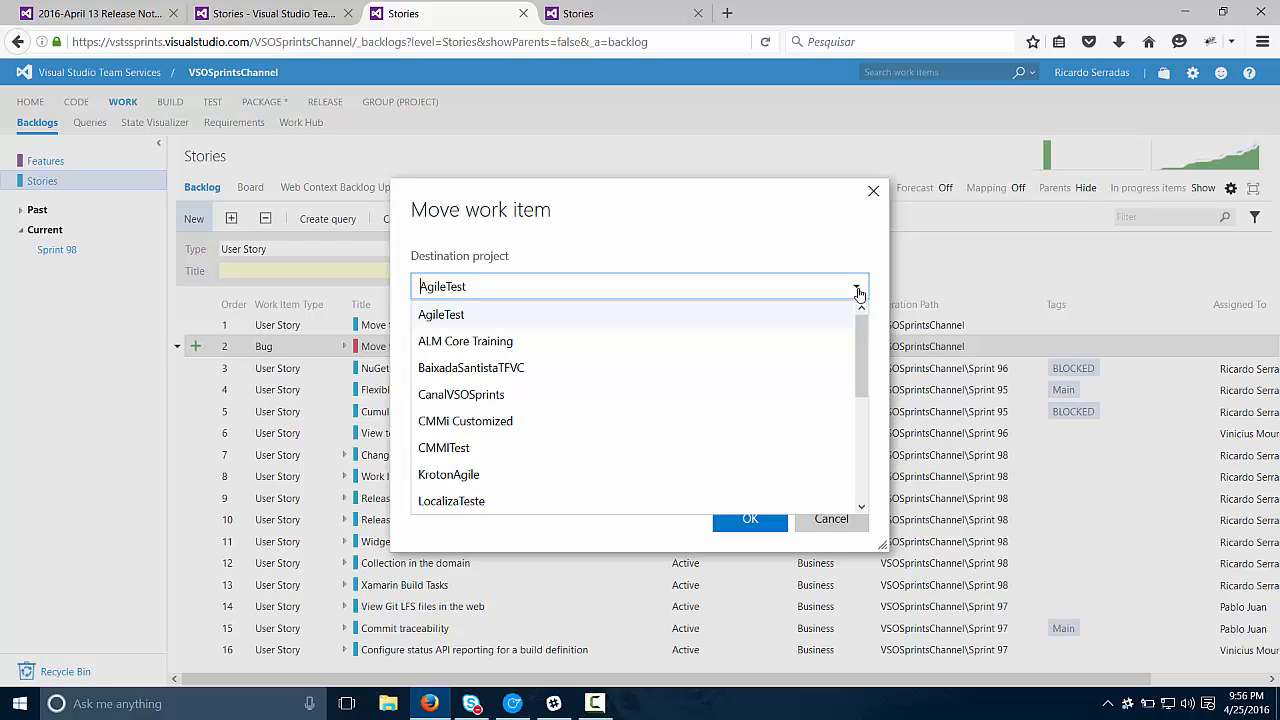
left_click(857, 290)
left_click(855, 343)
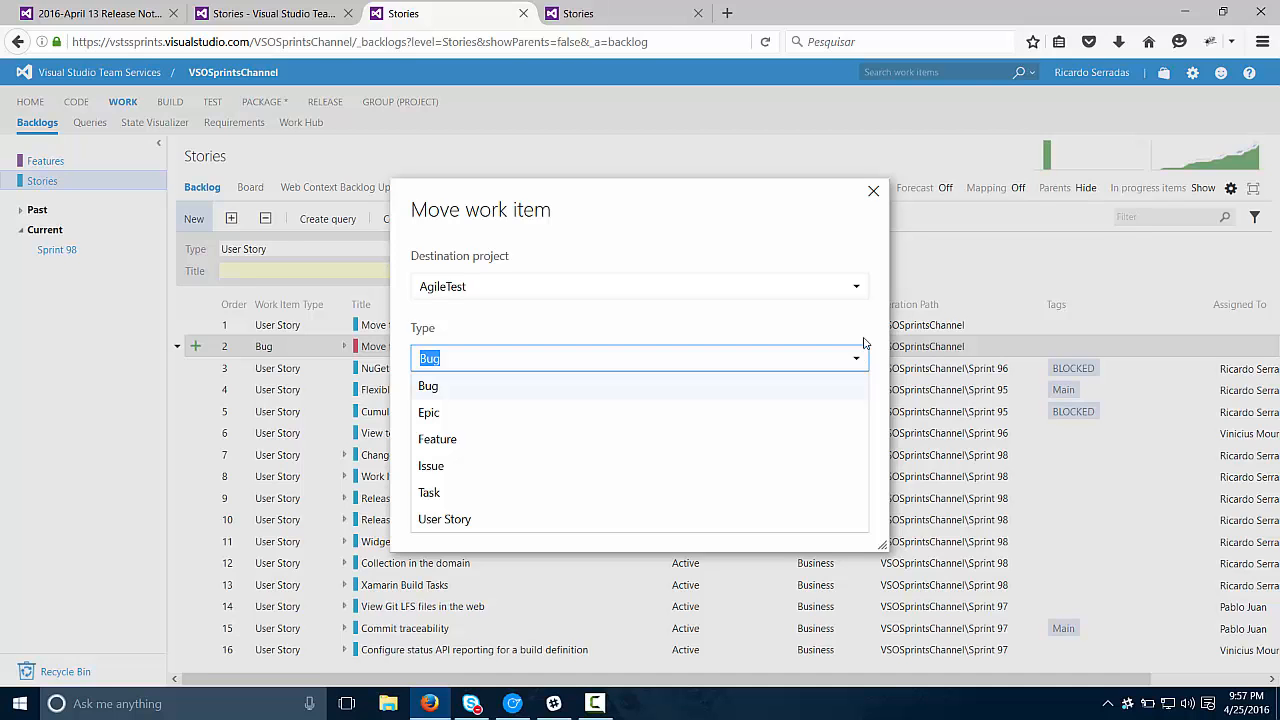
left_click(819, 314)
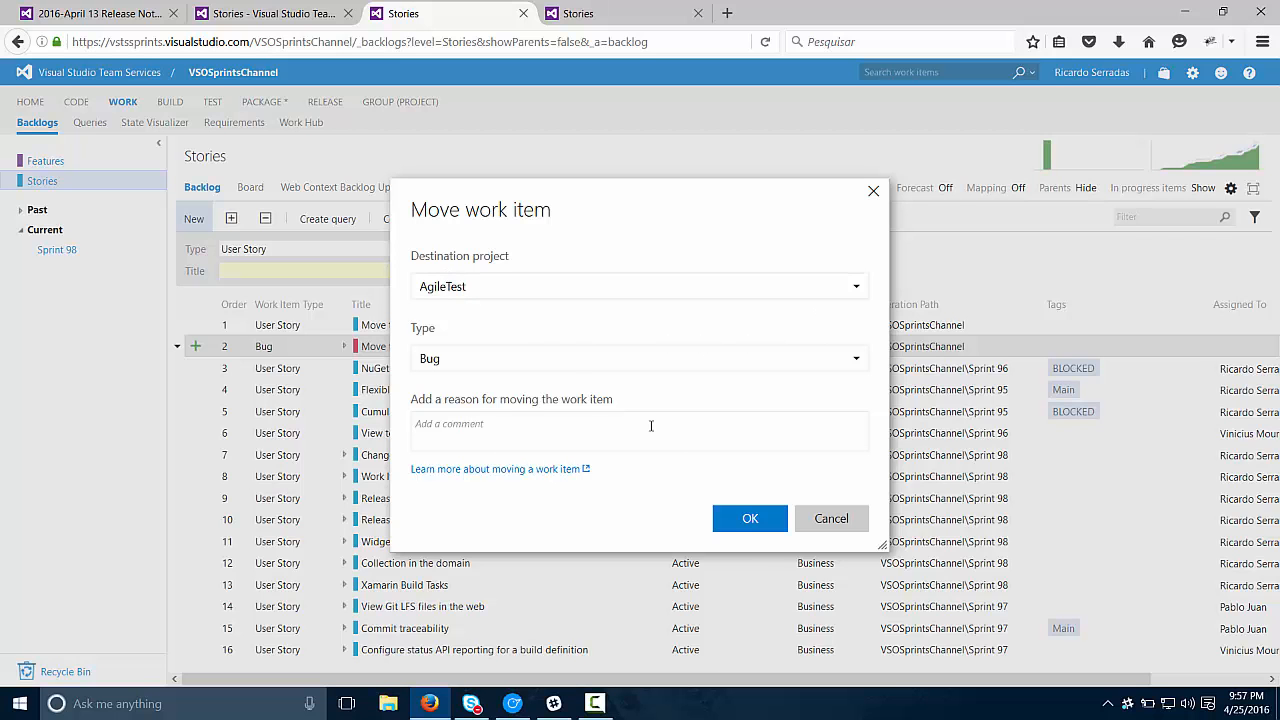
left_click(745, 527)
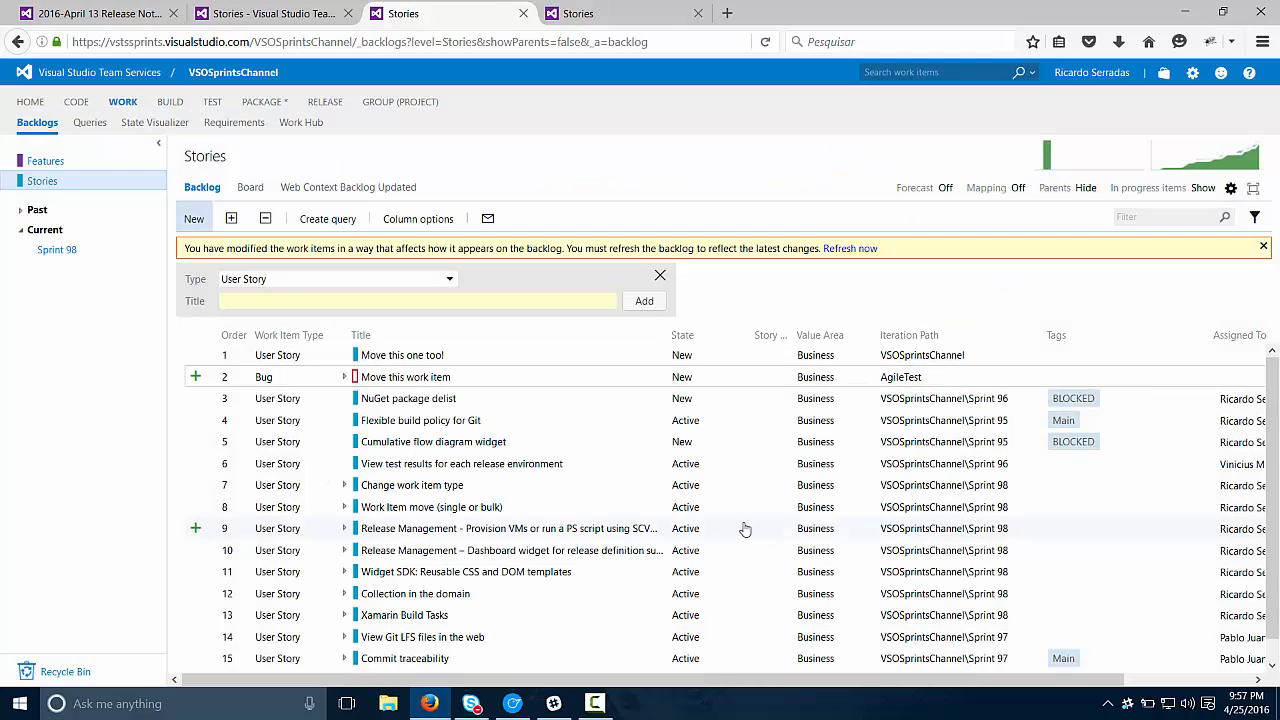
key("F5")
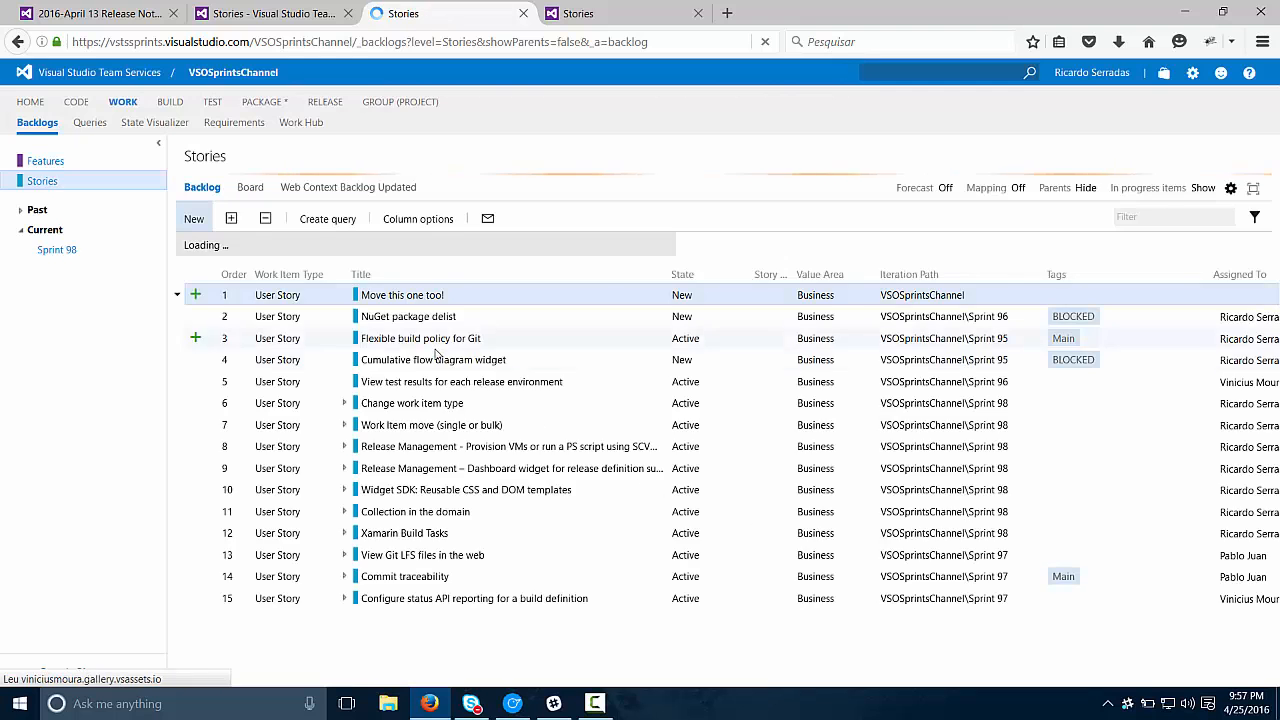
Step: In the AgileTest backlog, expand the moved bug and check the area and iteration of its child task "Move the task either"
left_click(626, 18)
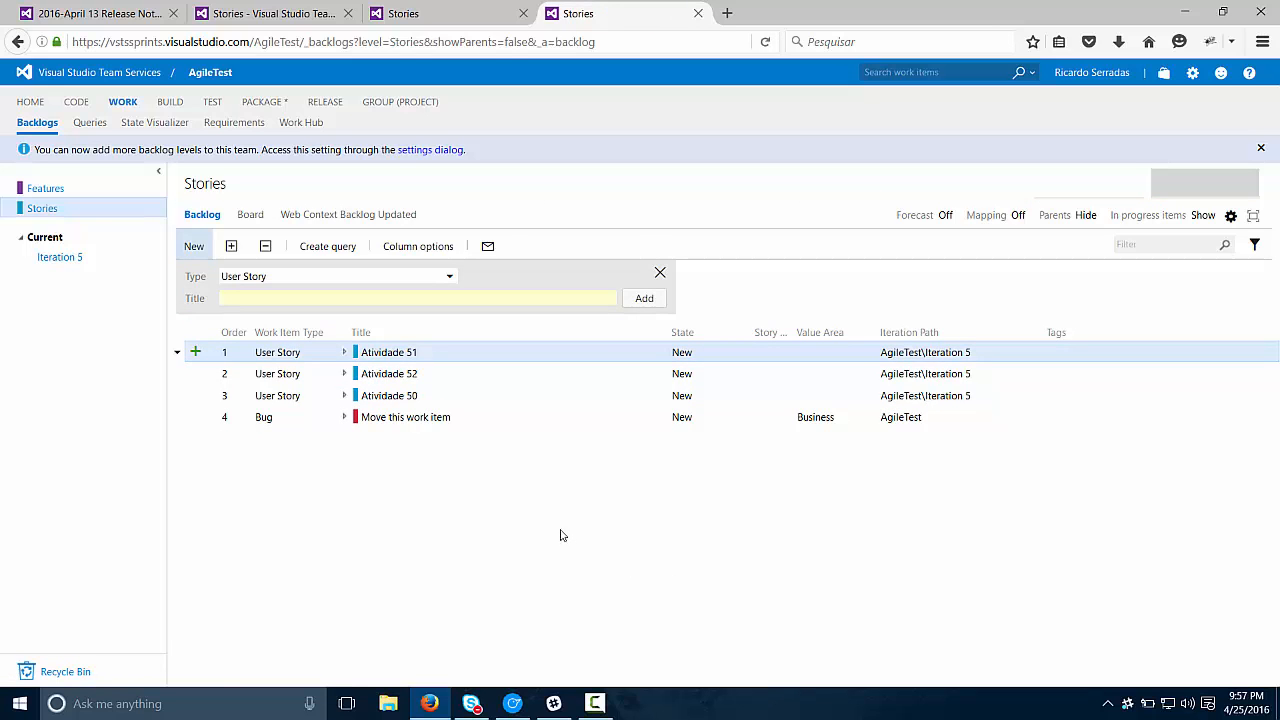
left_click(420, 424)
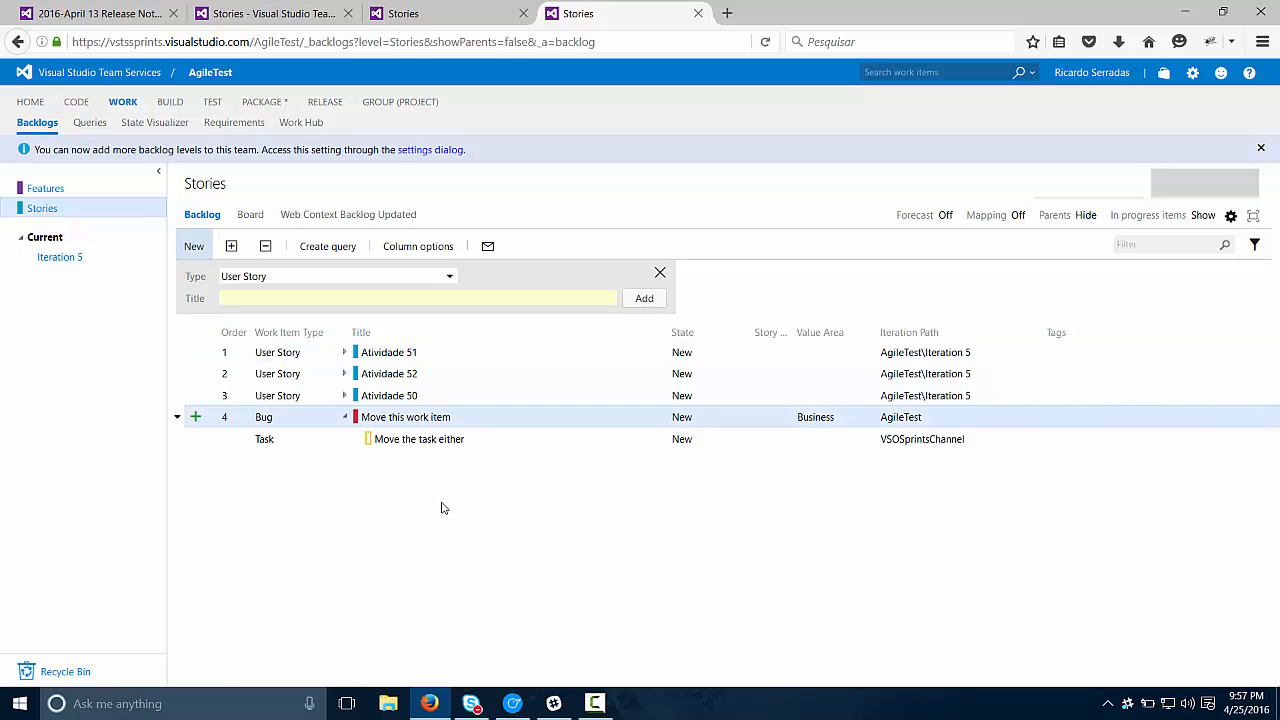
key("Down")
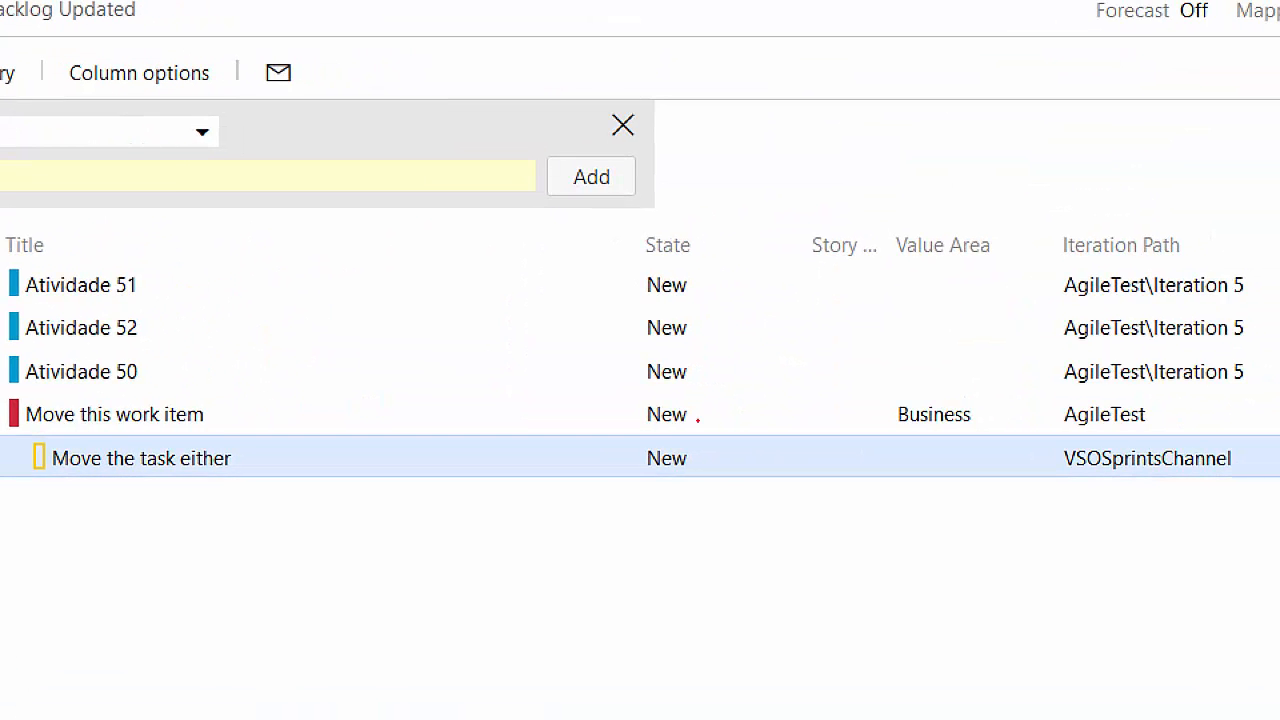
left_click_drag(1123, 491, 1095, 662)
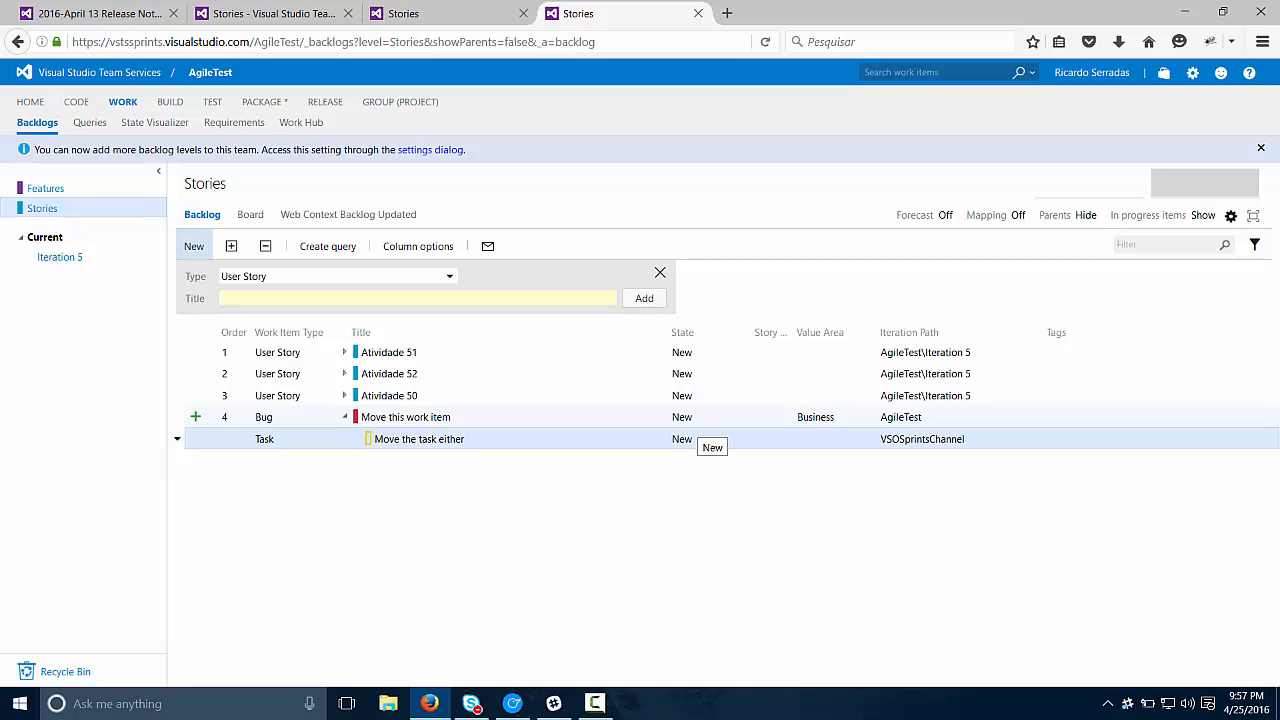
double_click(899, 443)
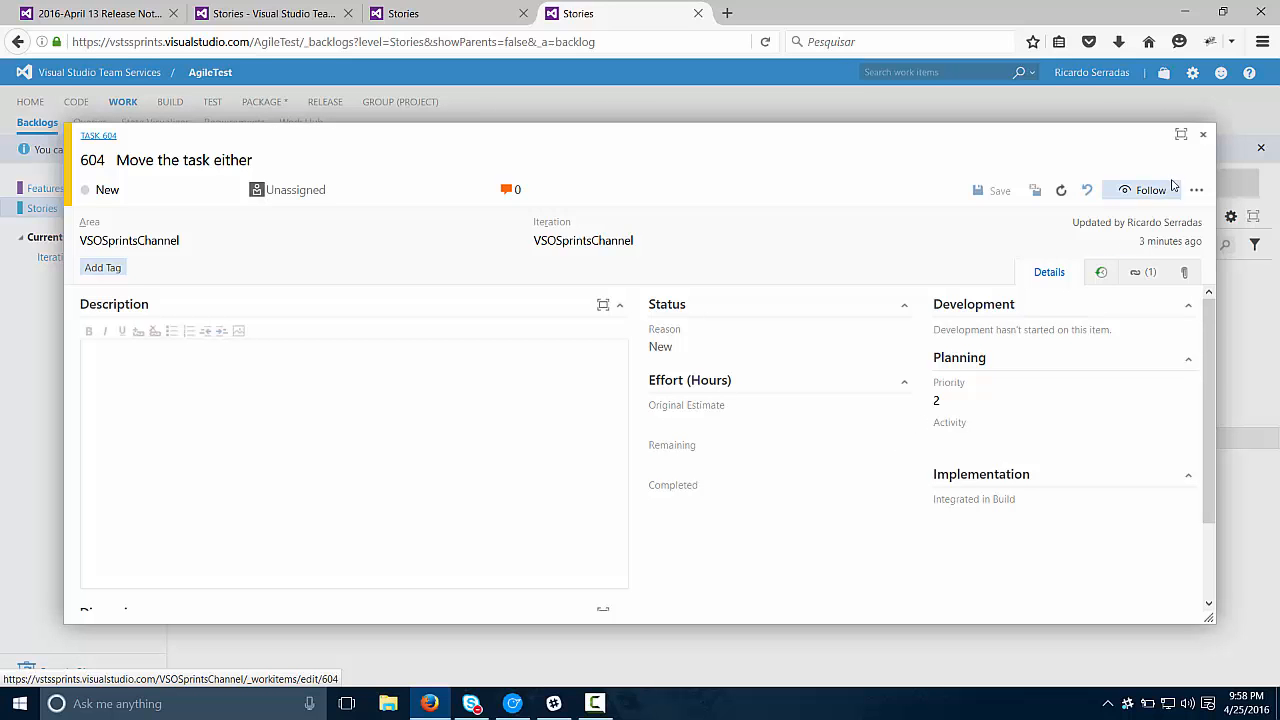
left_click(1202, 137)
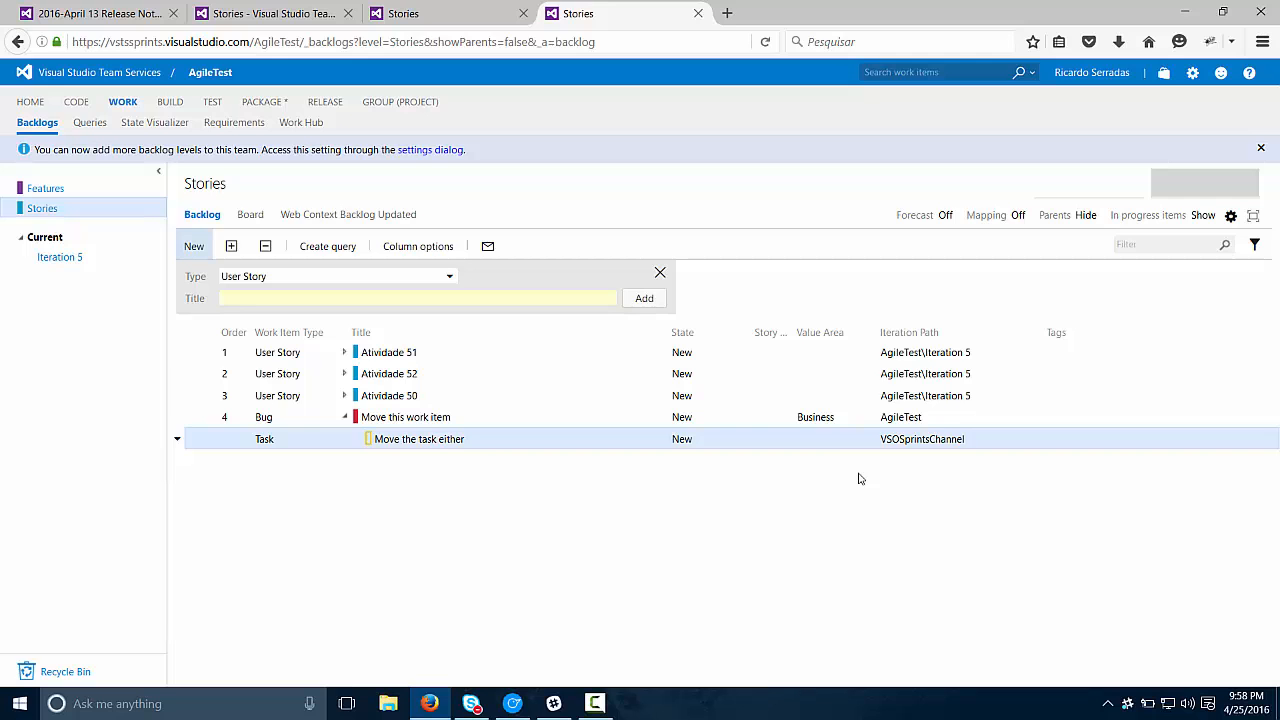
Step: Move the bug "Move this work item" back to VSOSprintsChannel as type Bug and refresh both projects' backlogs
right_click(432, 428)
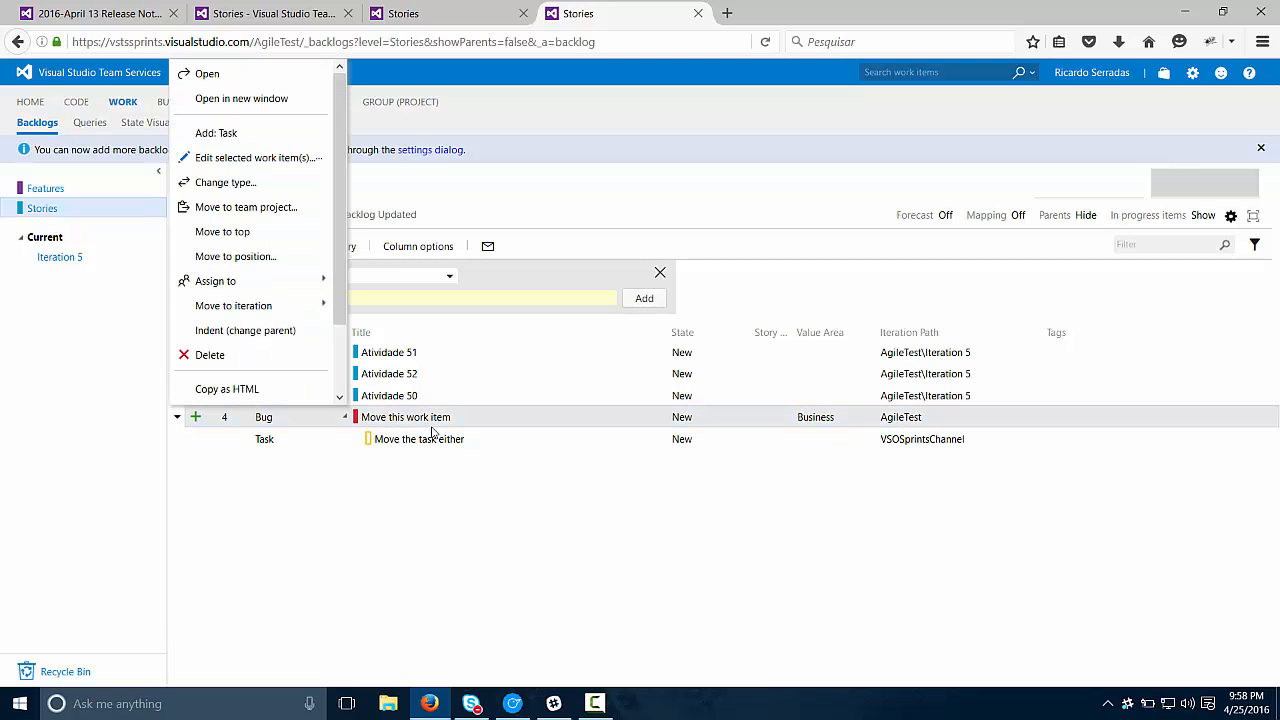
left_click(255, 207)
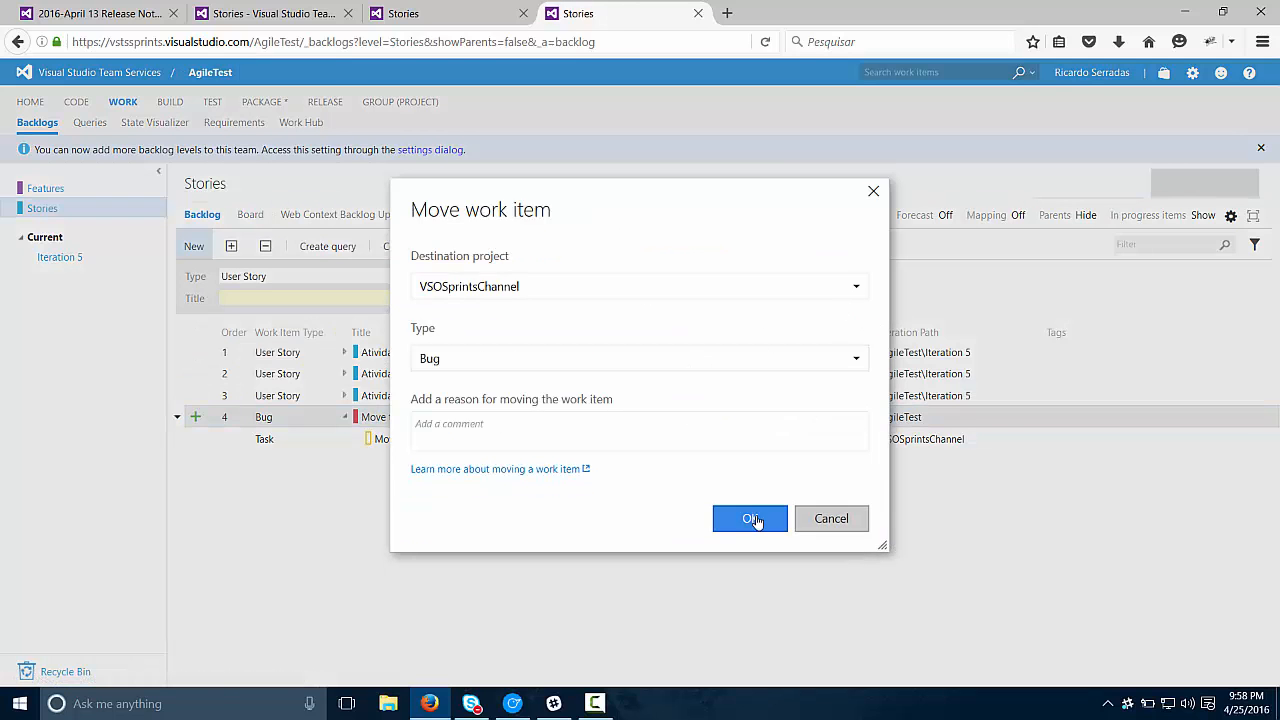
left_click(752, 521)
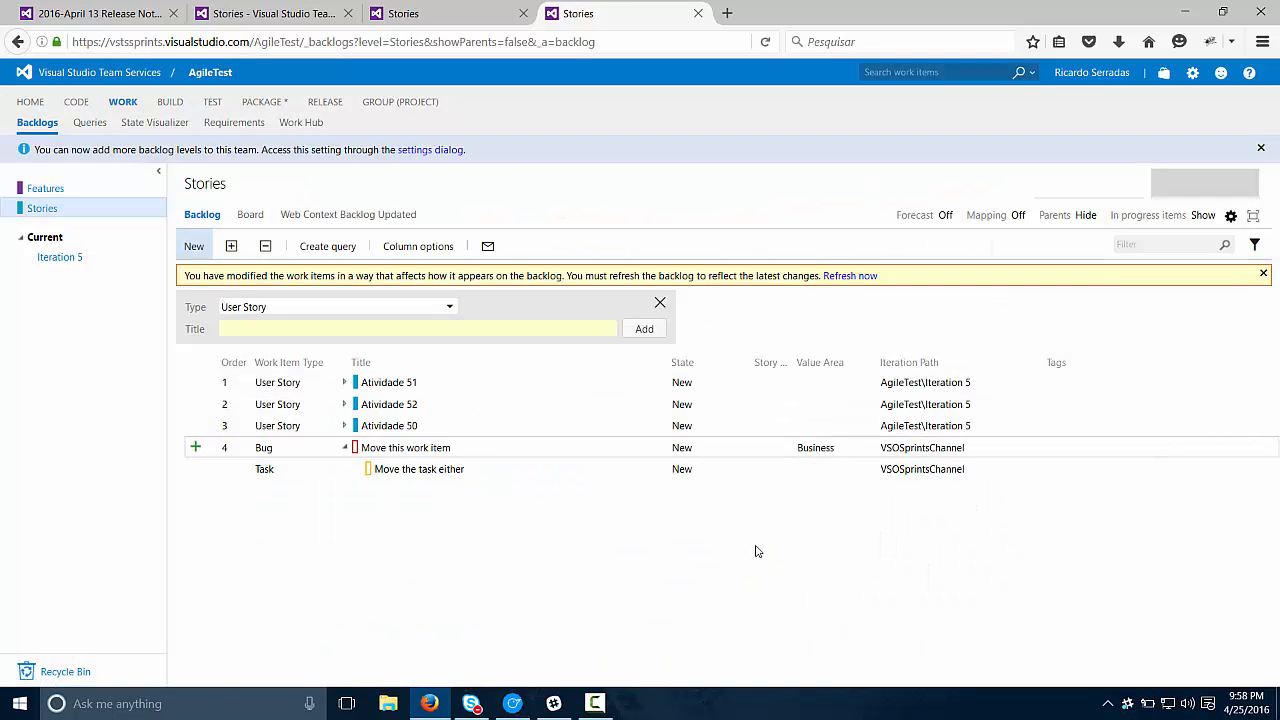
left_click(850, 276)
left_click(470, 13)
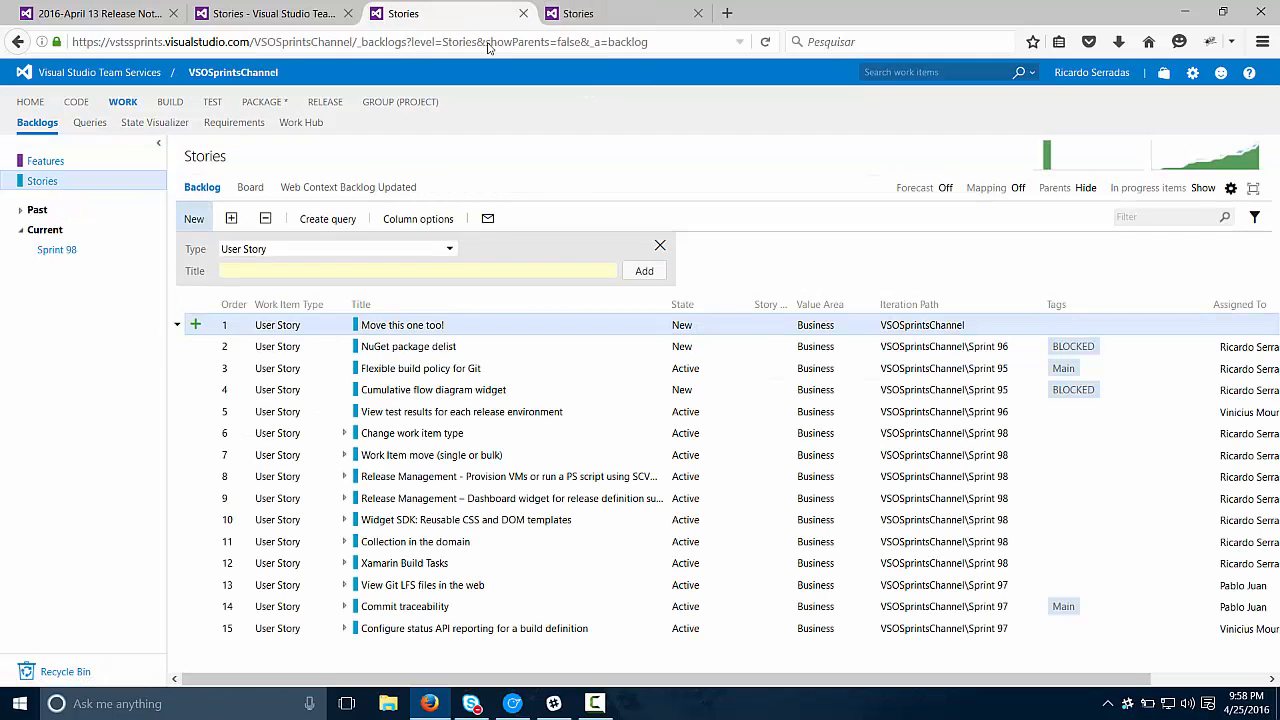
key("F5")
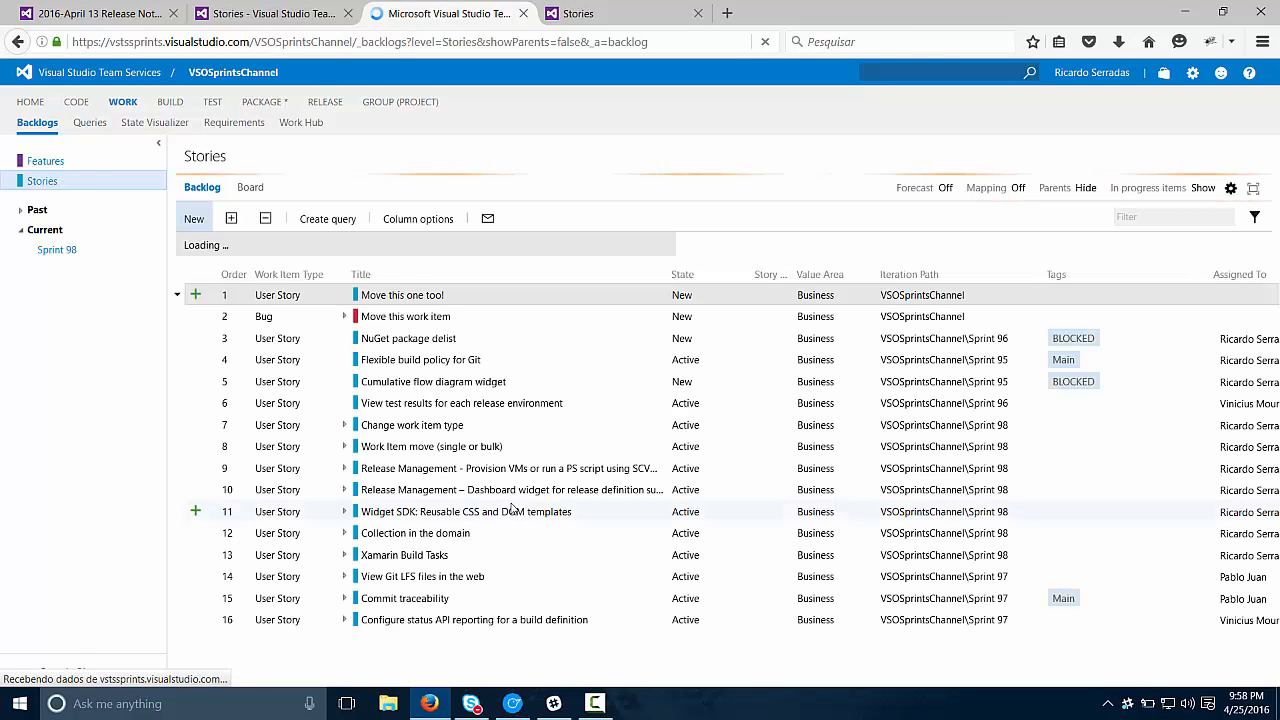
Step: Expand the bug "Move this work item" and select it together with its child task and the user story "Move this one too!"
left_click(344, 346)
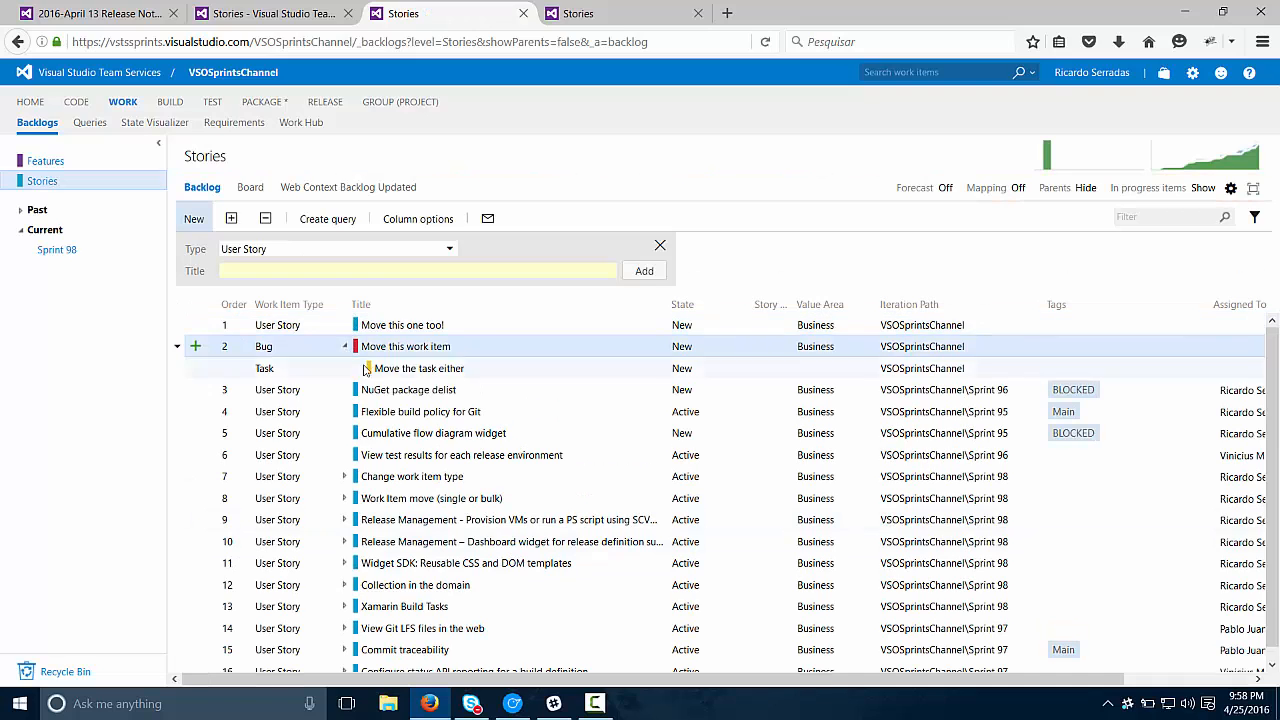
left_click(472, 327)
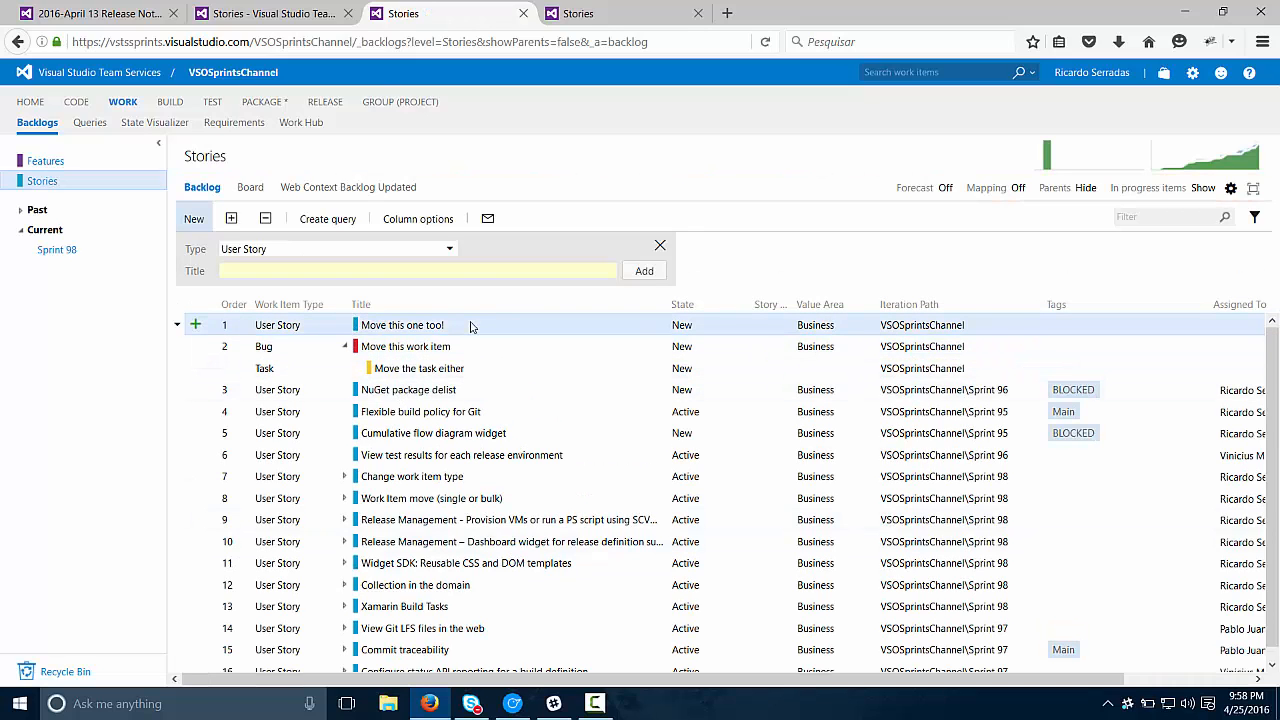
left_click(462, 372, "shift")
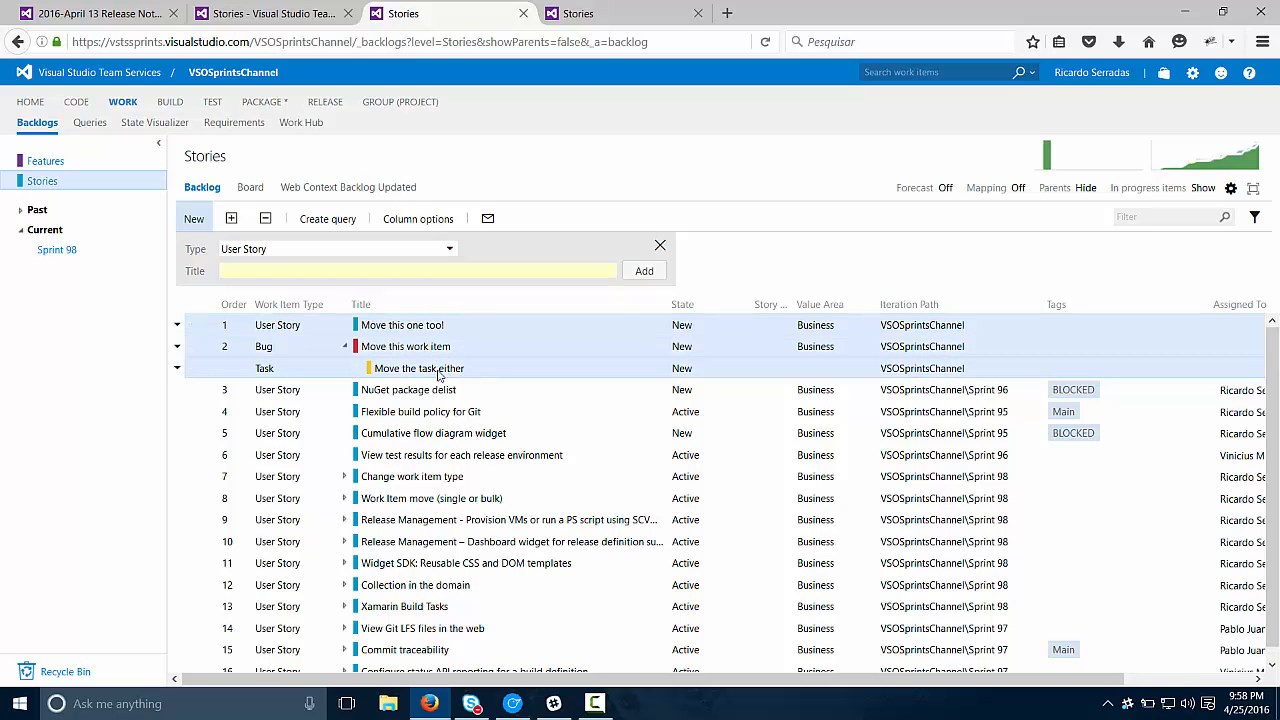
right_click(437, 346)
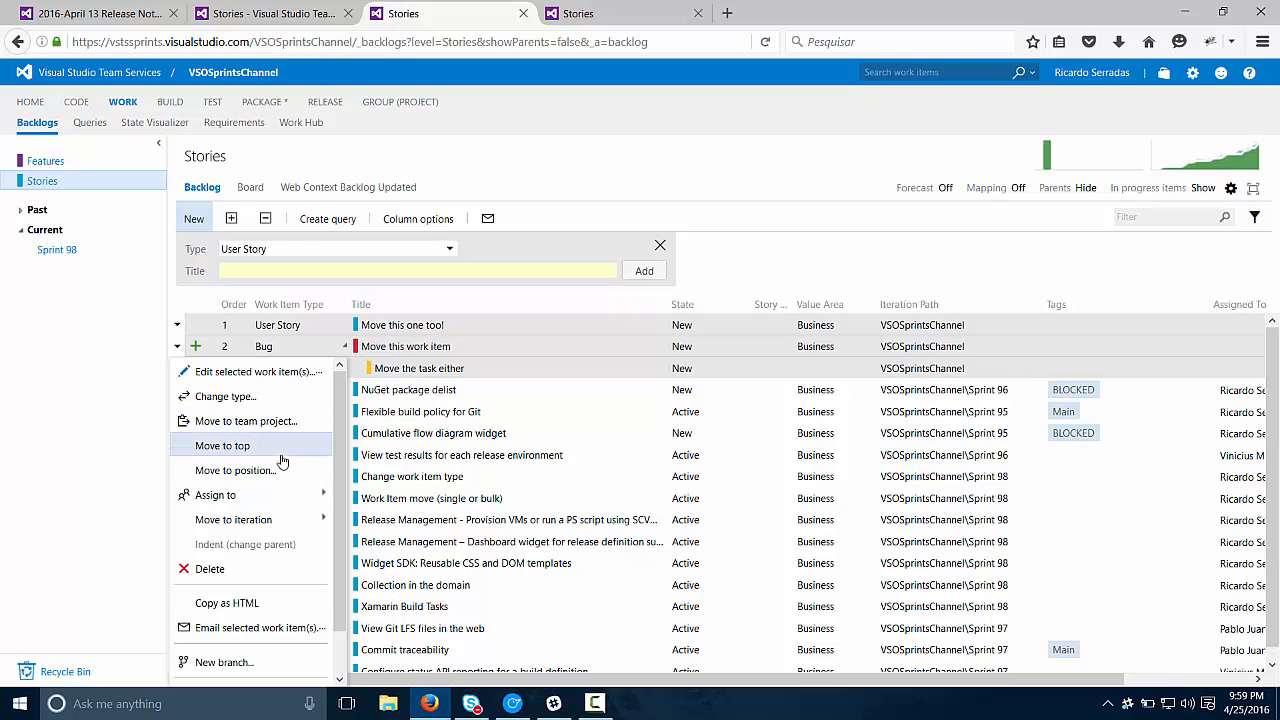
left_click(283, 421)
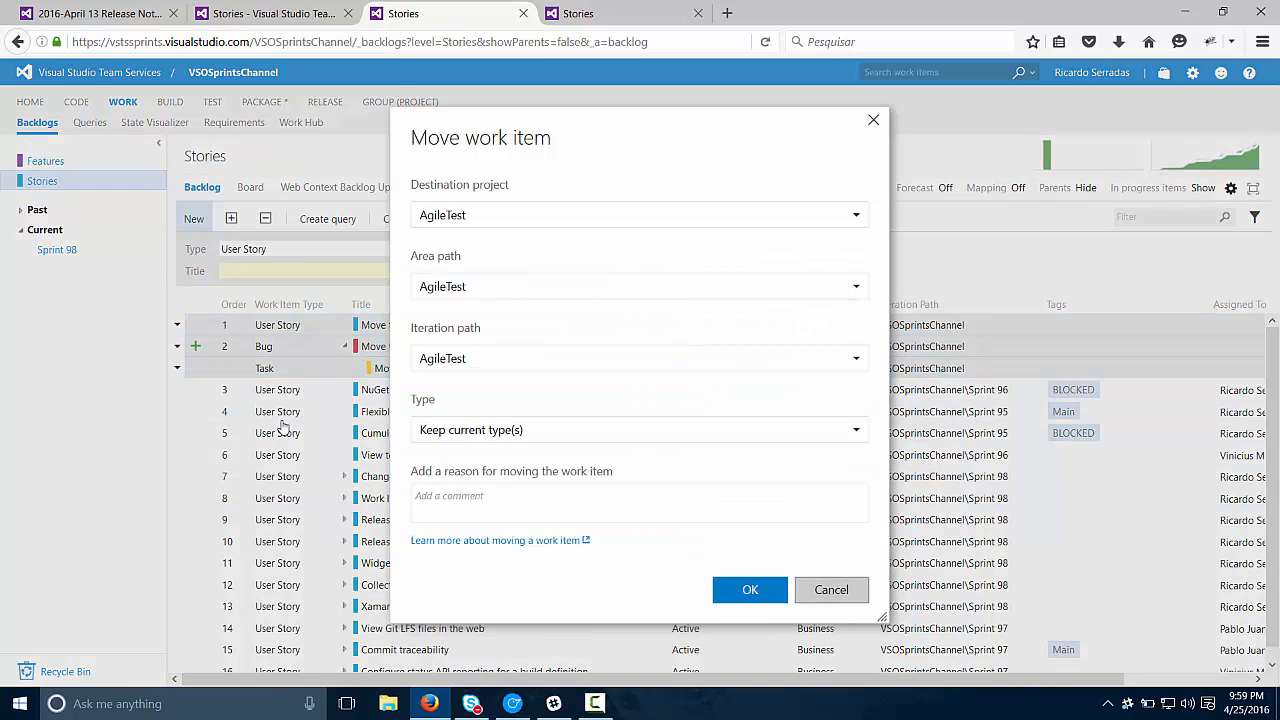
key("Escape")
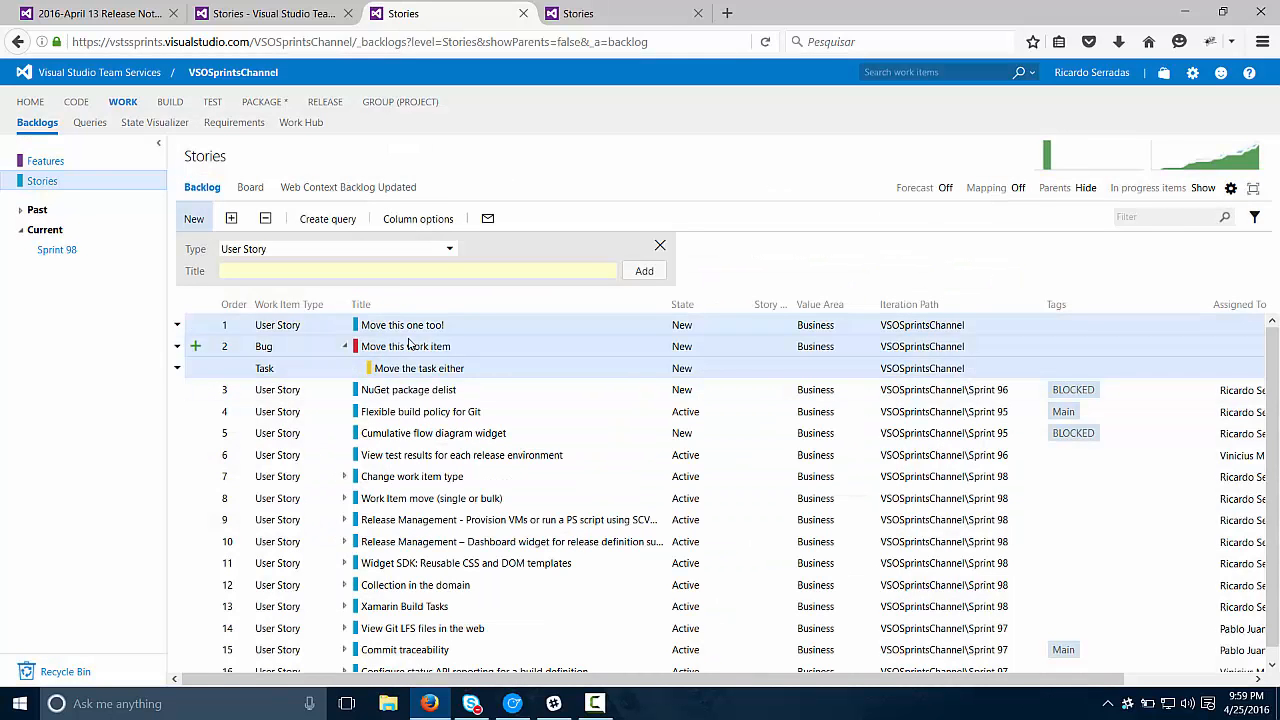
Step: Open the user story "Move this one too!", view the additional actions available for it, and close it
left_click(410, 331)
left_click(411, 326)
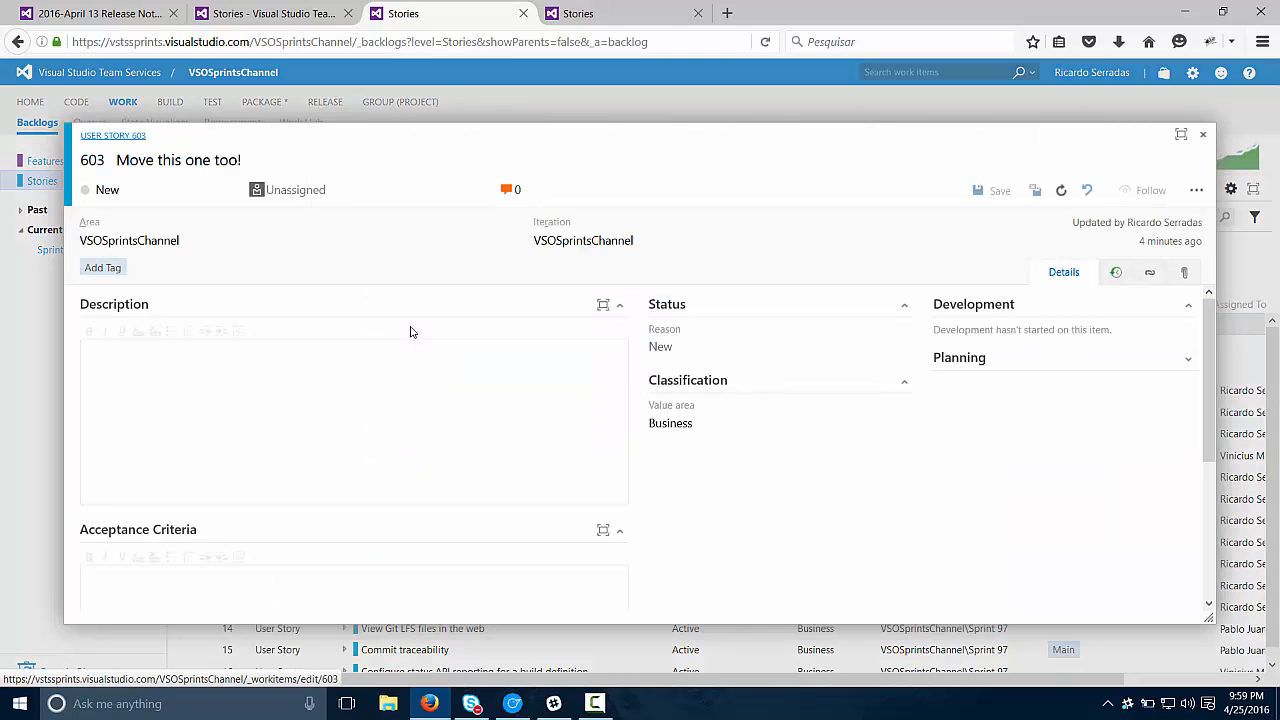
left_click(1197, 191)
left_click(1198, 192)
left_click(1198, 192)
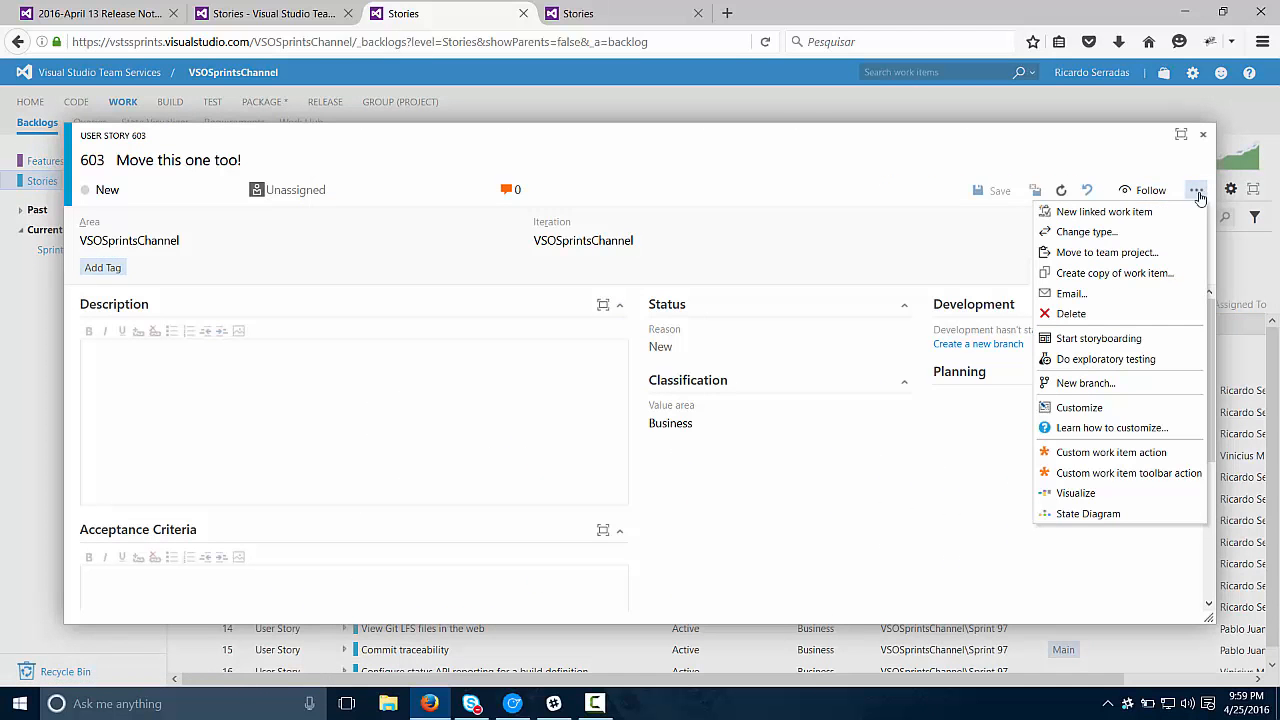
left_click(1203, 134)
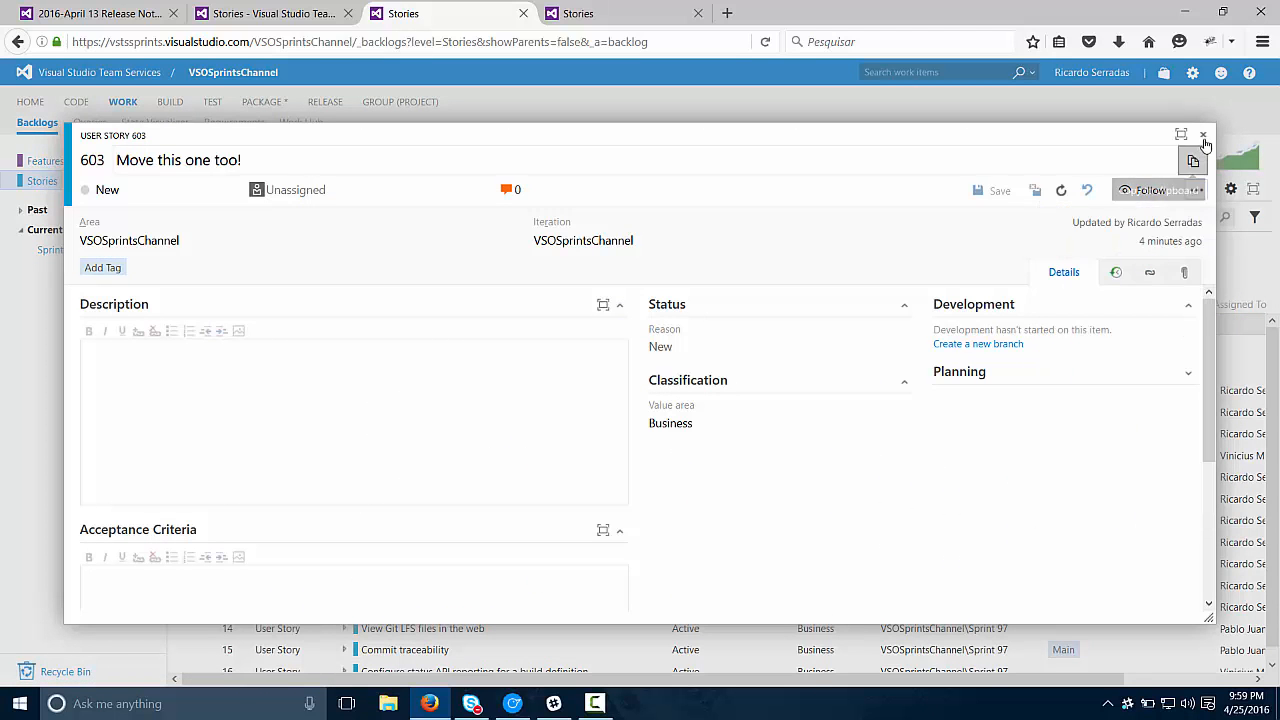
left_click(1203, 134)
Step: Move the selected user story, bug and child task to the AgileTest project, keeping their current types, and refresh the VSOSprintsChannel backlog
left_click(427, 362, "shift")
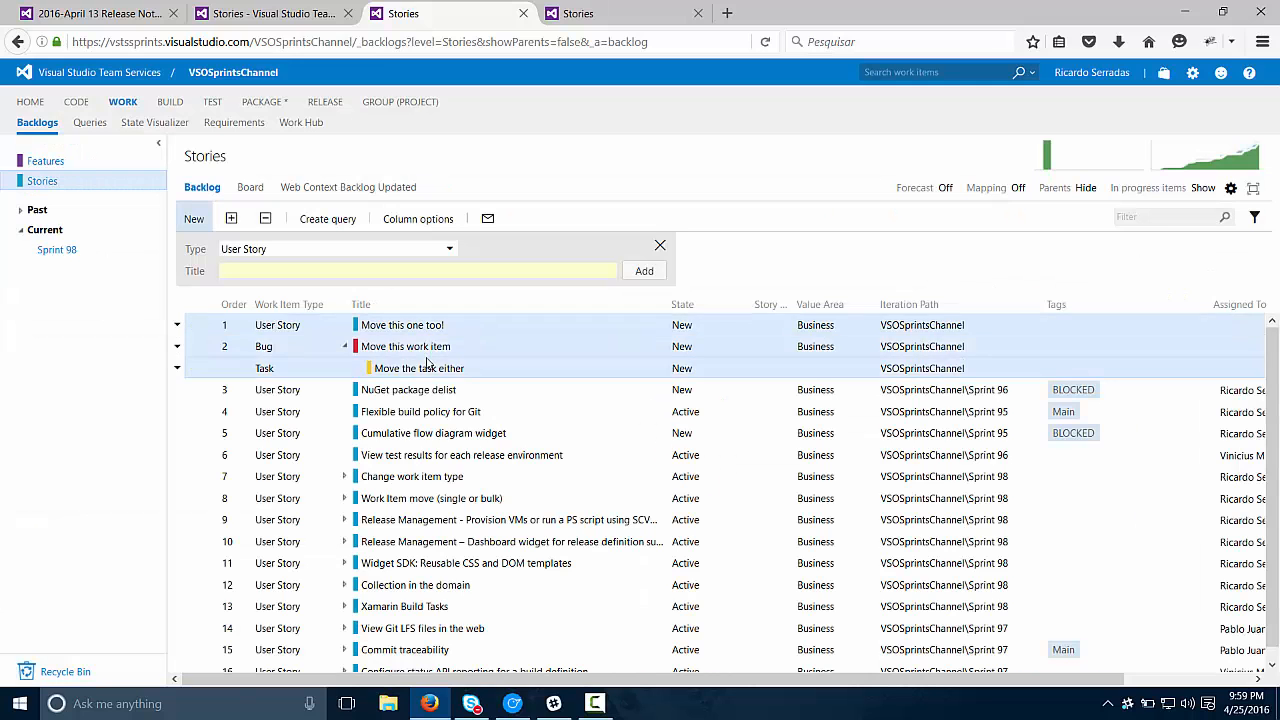
right_click(433, 352)
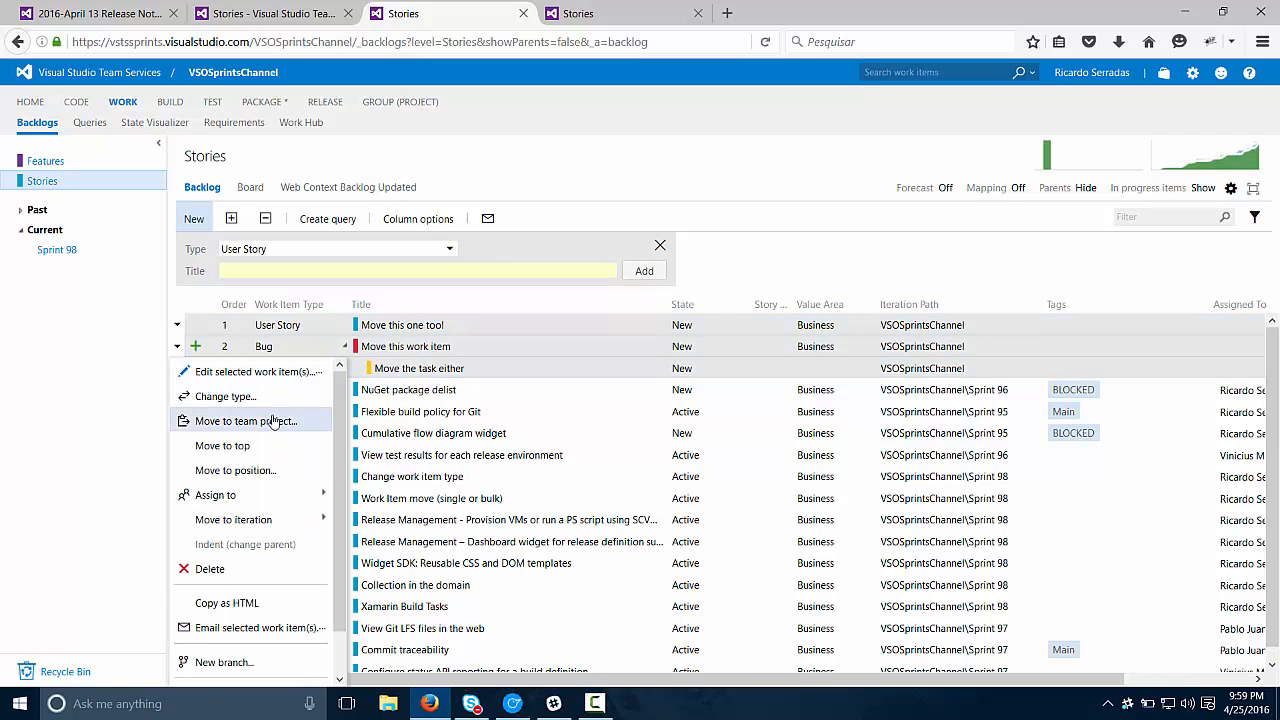
left_click(278, 420)
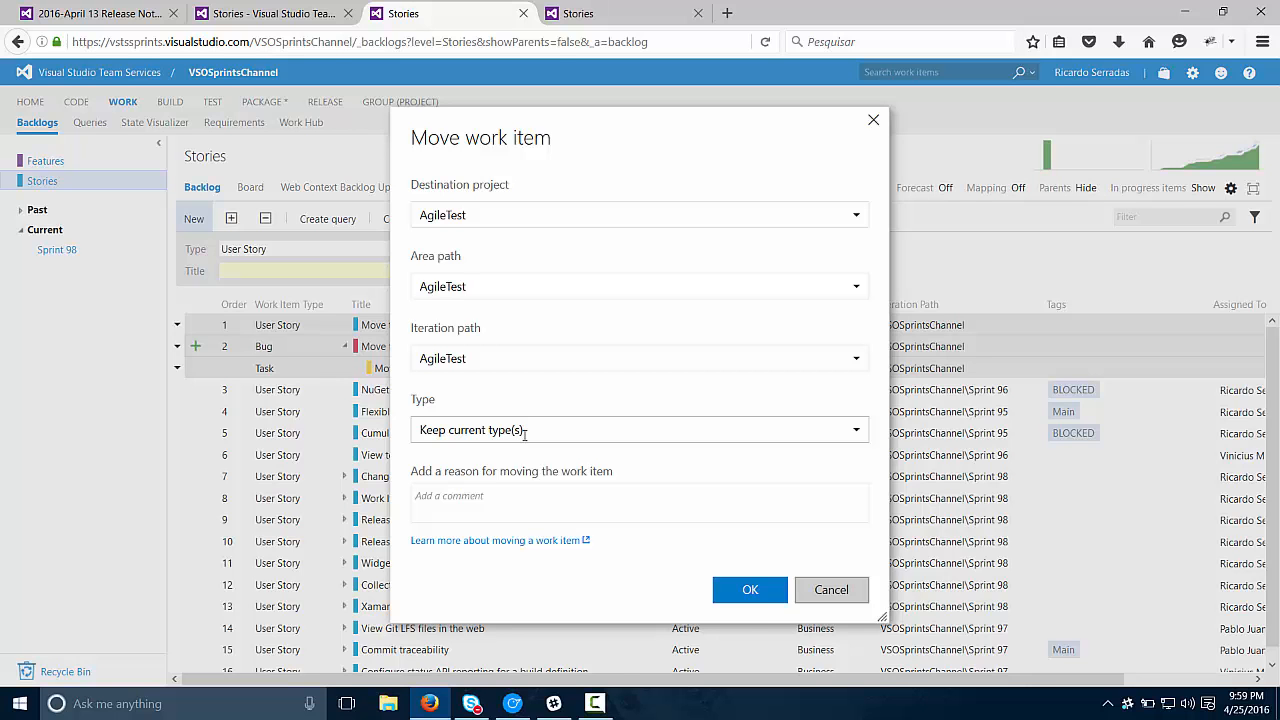
left_click(765, 600)
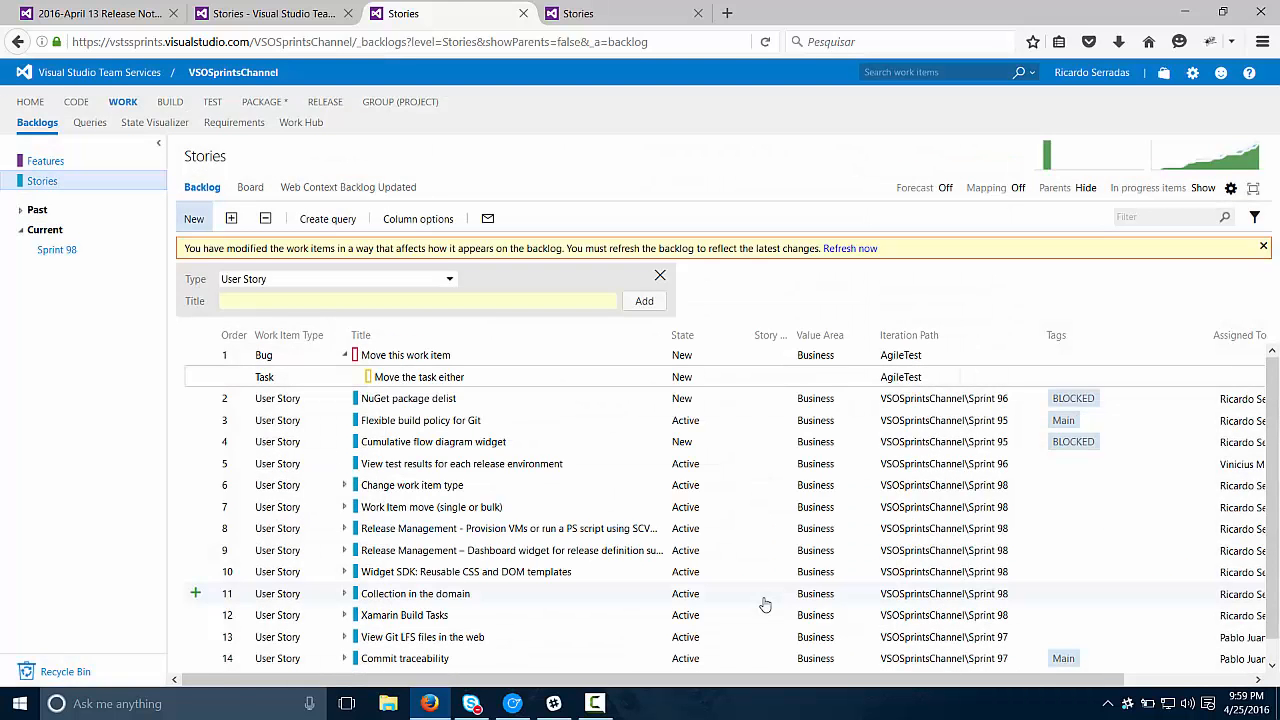
key("F5")
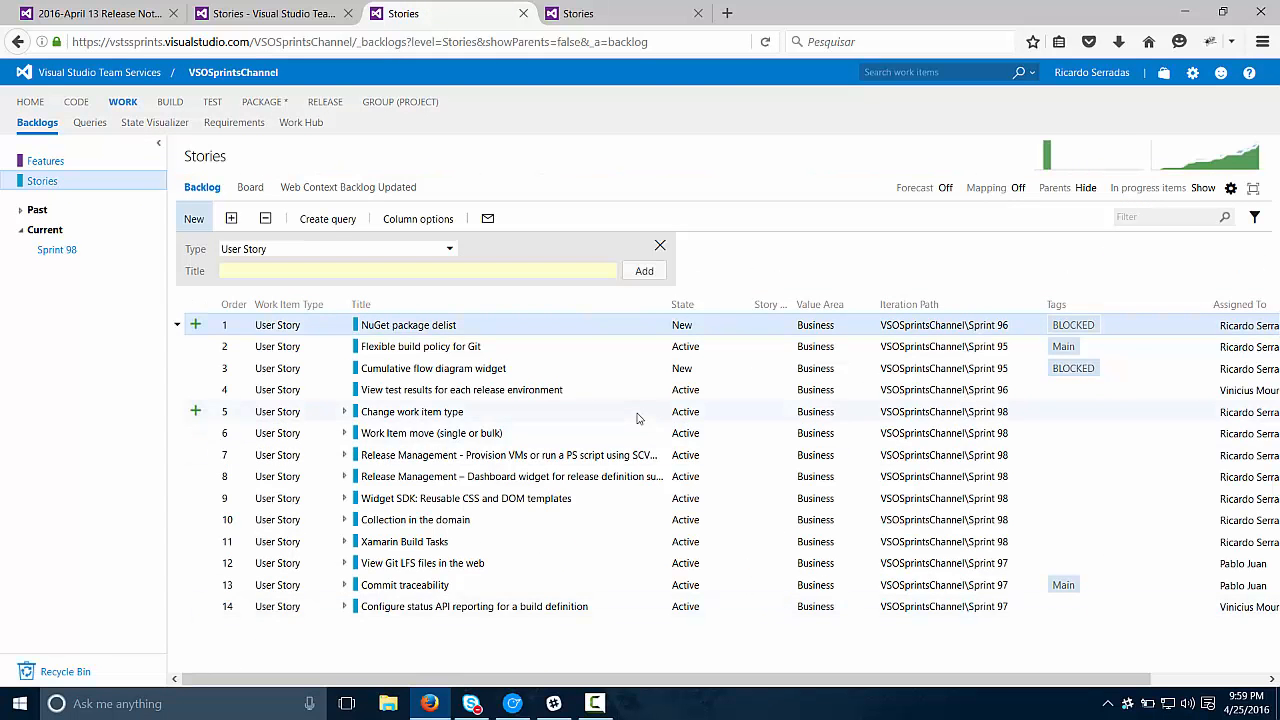
Step: In the refreshed AgileTest backlog, expand the bug "Move this work item" and check the iteration paths of the moved story, bug and task
left_click(632, 12)
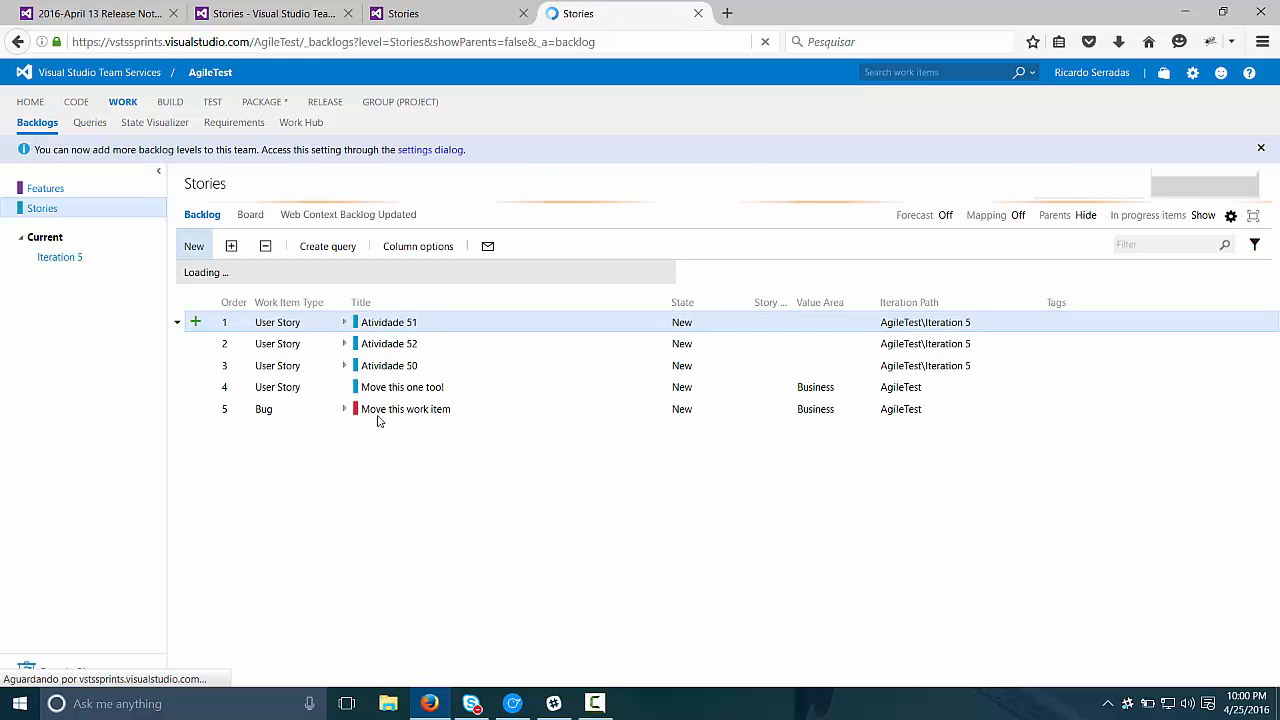
left_click(345, 440)
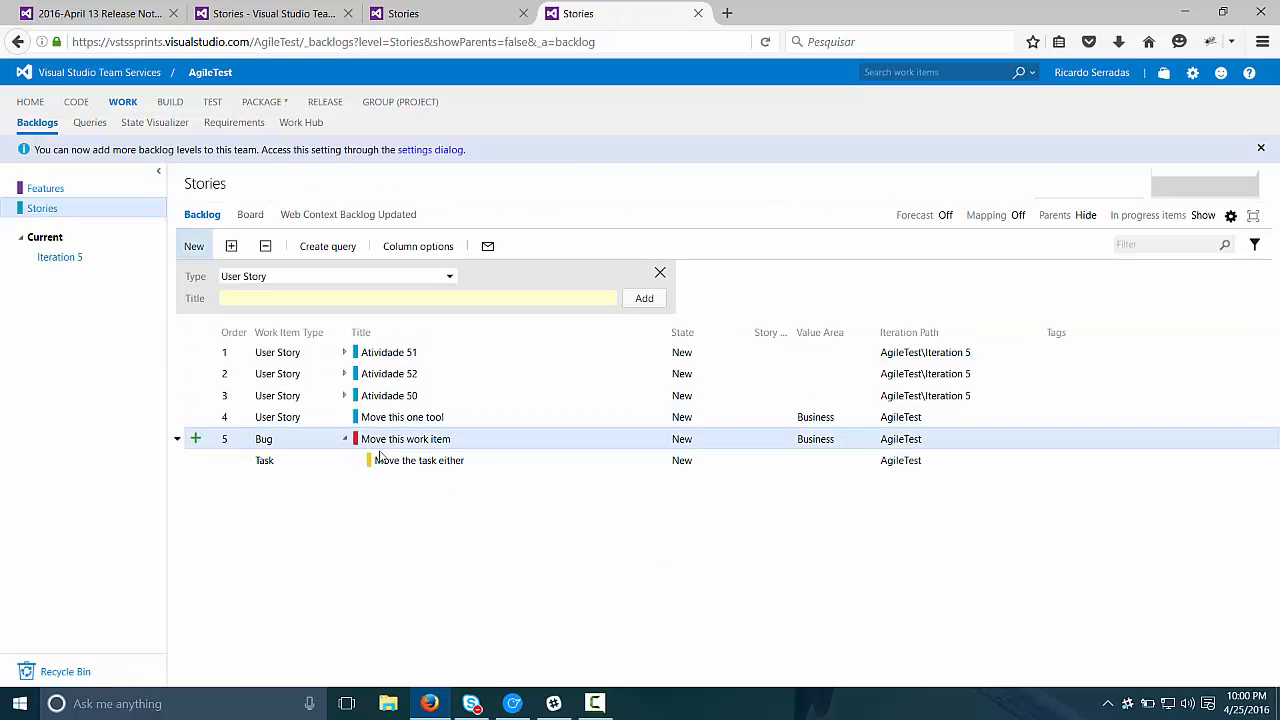
left_click(922, 460)
left_click(924, 420)
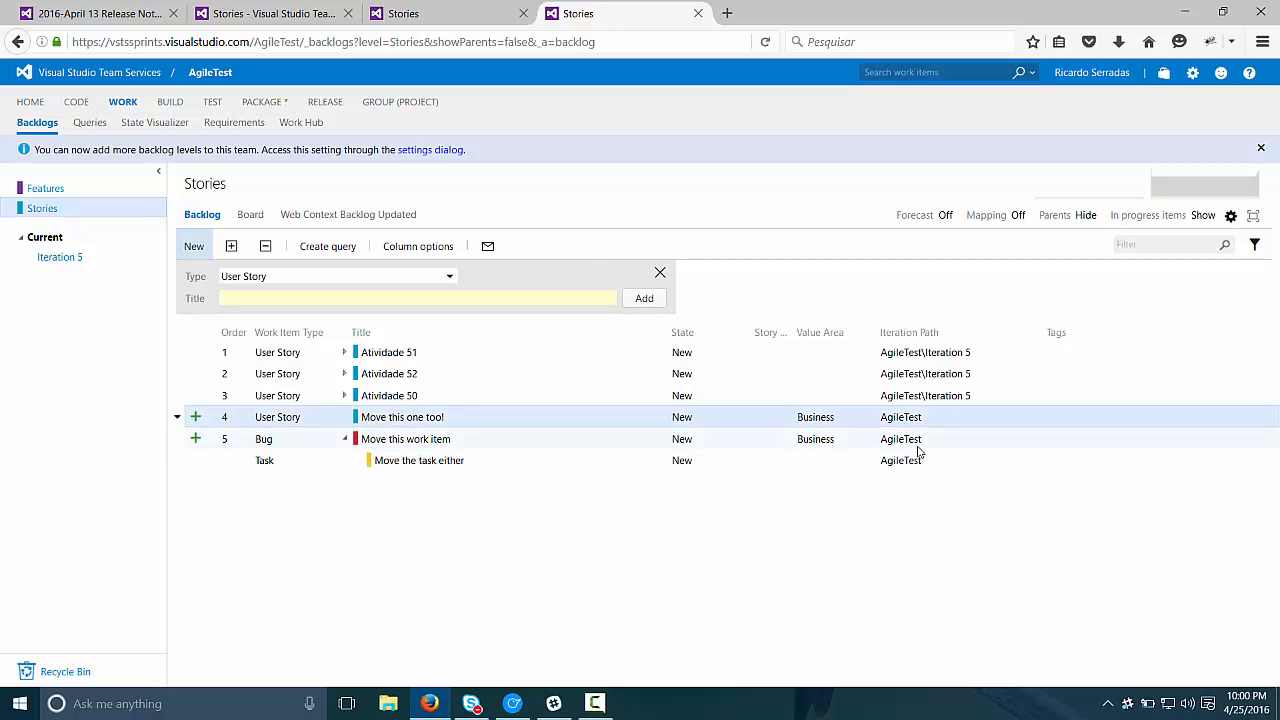
left_click(917, 460)
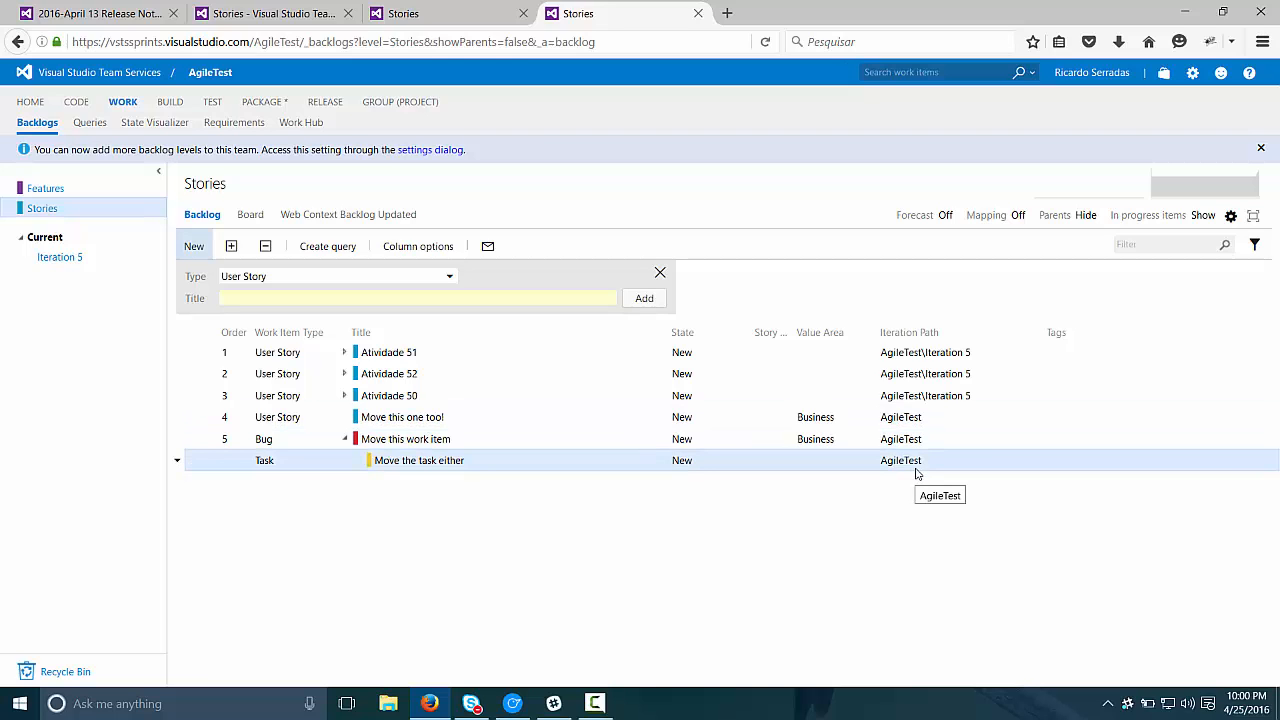